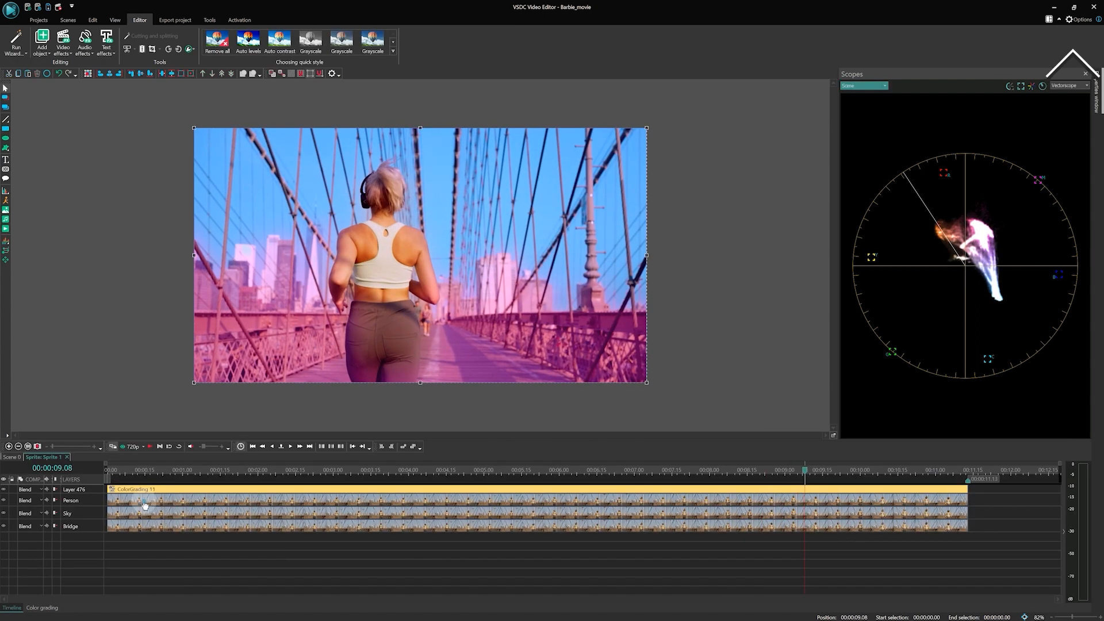
{"action": "left_click", "coordinate": [144, 490]}
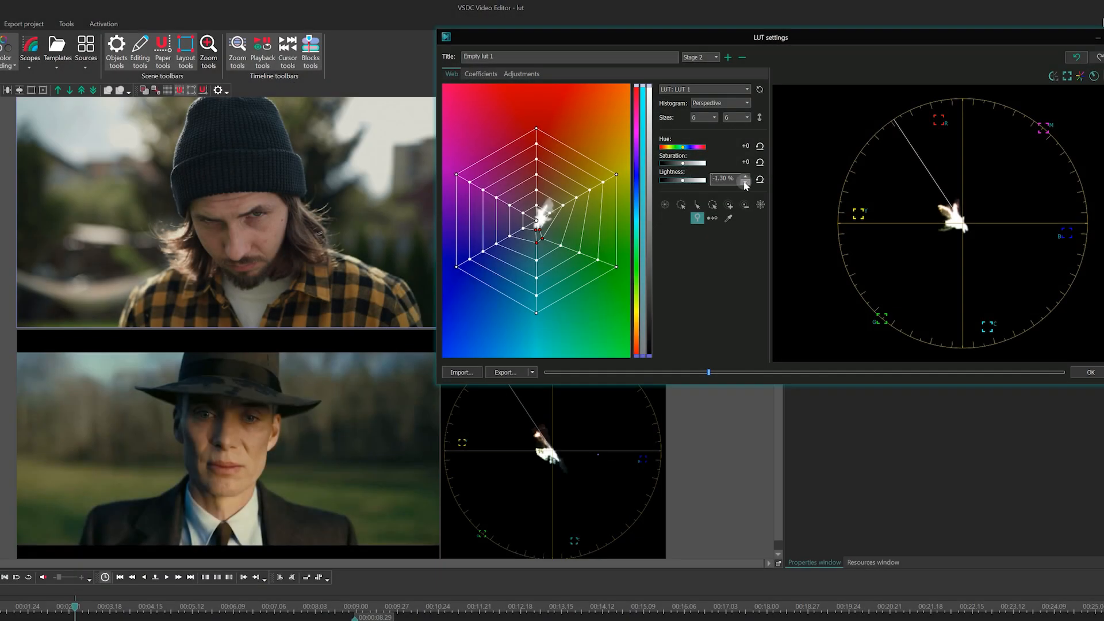
{"action": "left_click", "coordinate": [745, 182]}
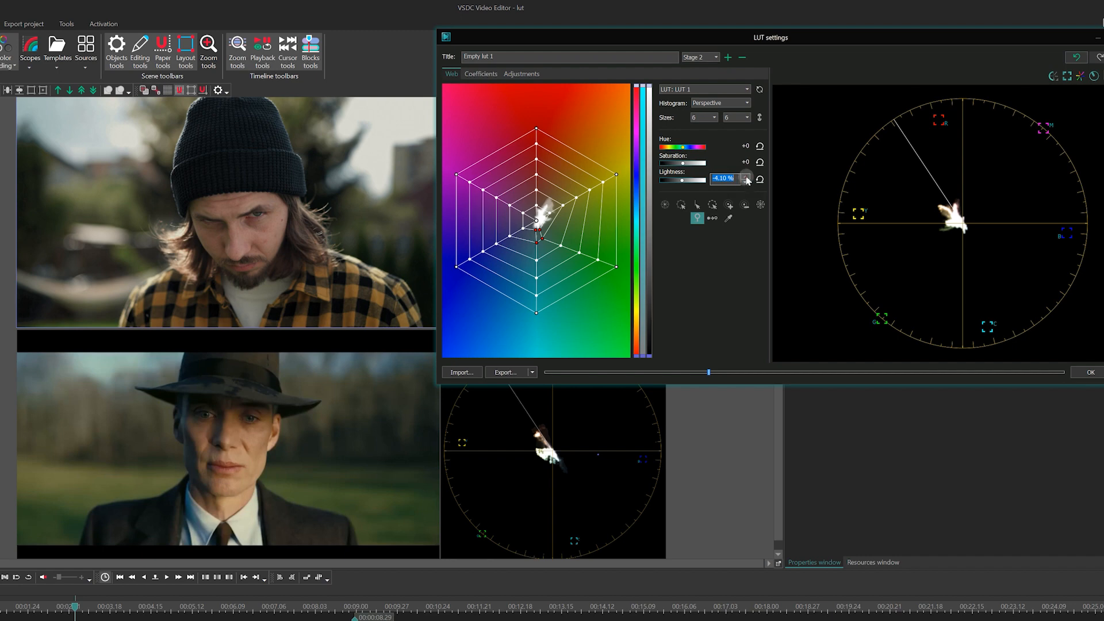
{"action": "left_click", "coordinate": [746, 177]}
{"action": "left_click_drag", "start_coordinate": [683, 165], "coordinate": [682, 163]}
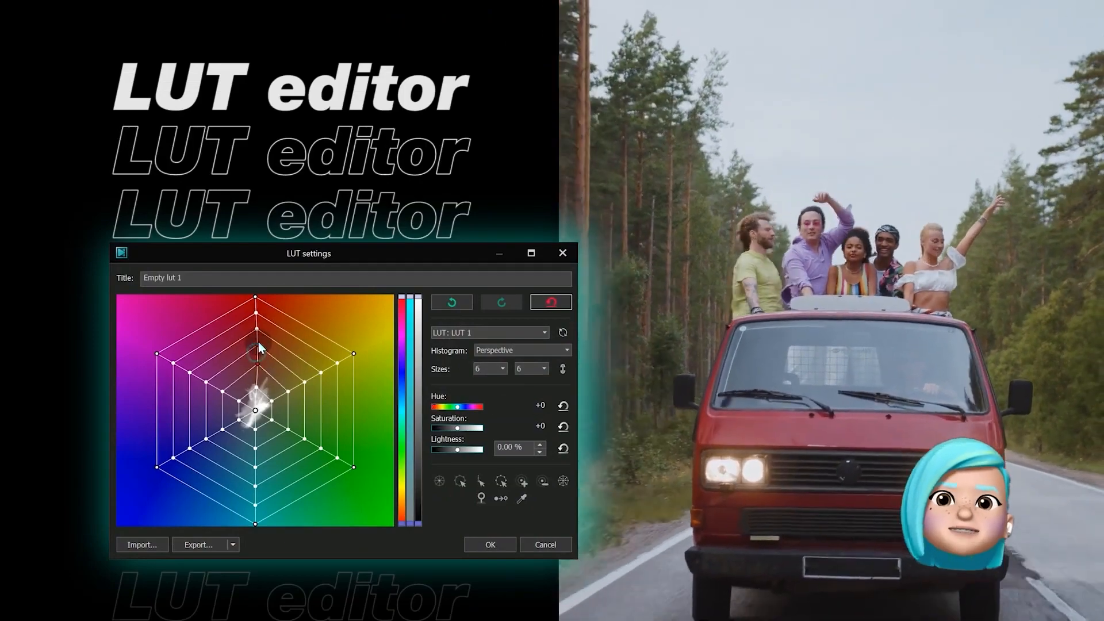
{"action": "left_click_drag", "start_coordinate": [258, 343], "coordinate": [246, 332]}
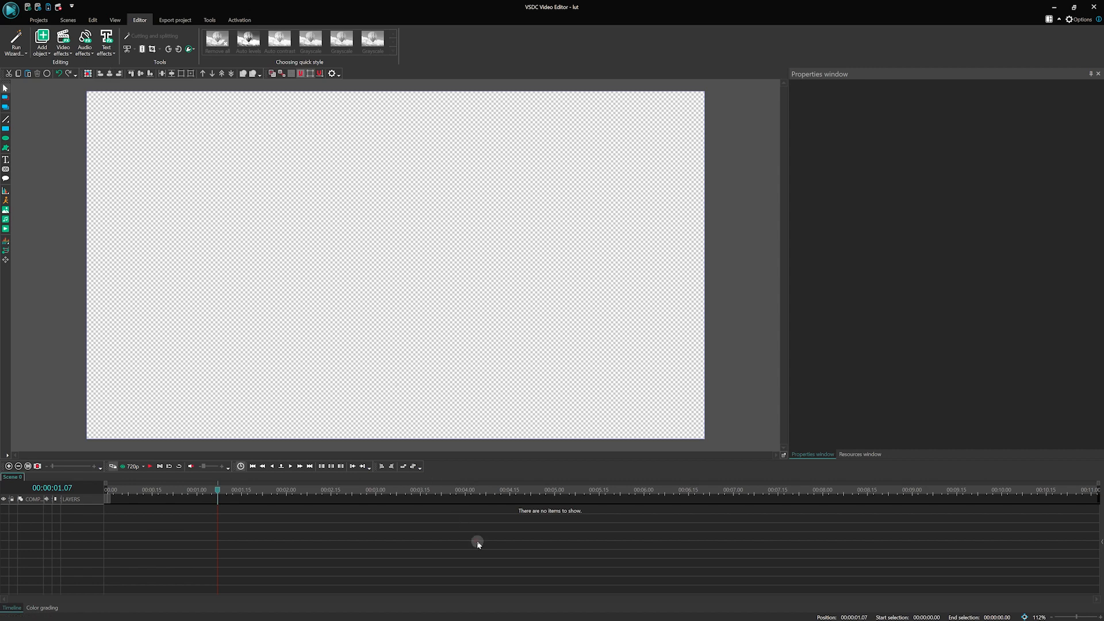
Step: Paste the reference movie still into the empty scene and shift it to start at the beginning of the timeline
{"action": "key", "text": "ctrl+v"}
{"action": "left_click_drag", "start_coordinate": [317, 509], "coordinate": [222, 511]}
{"action": "left_click", "coordinate": [338, 572]}
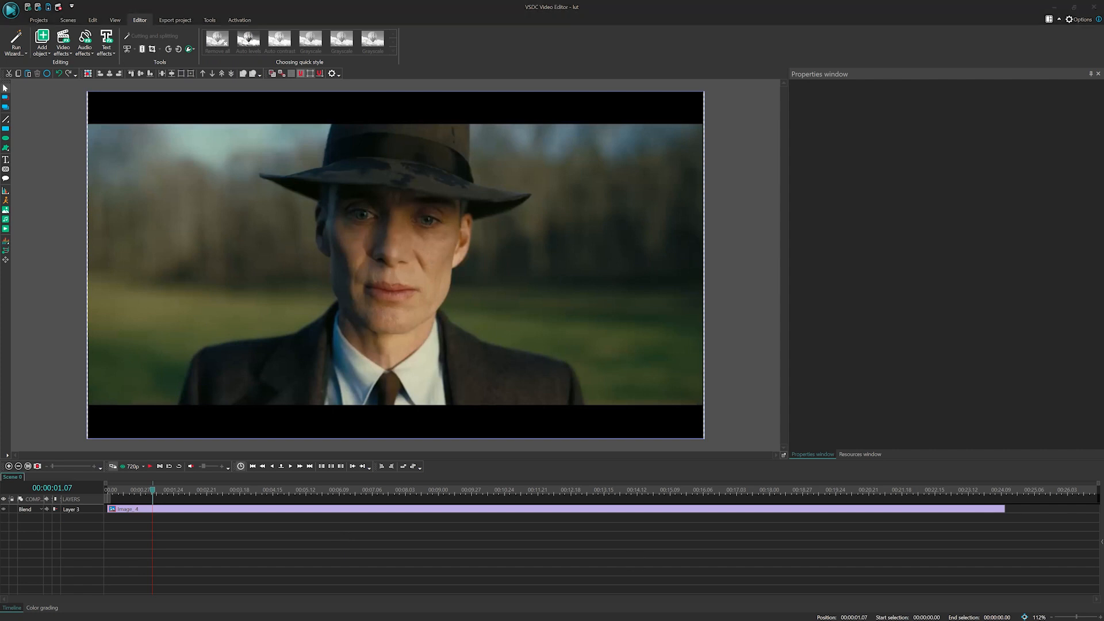
Step: Show the vectorscope with Scene as its source and play the reference still briefly
{"action": "left_click", "coordinate": [566, 510]}
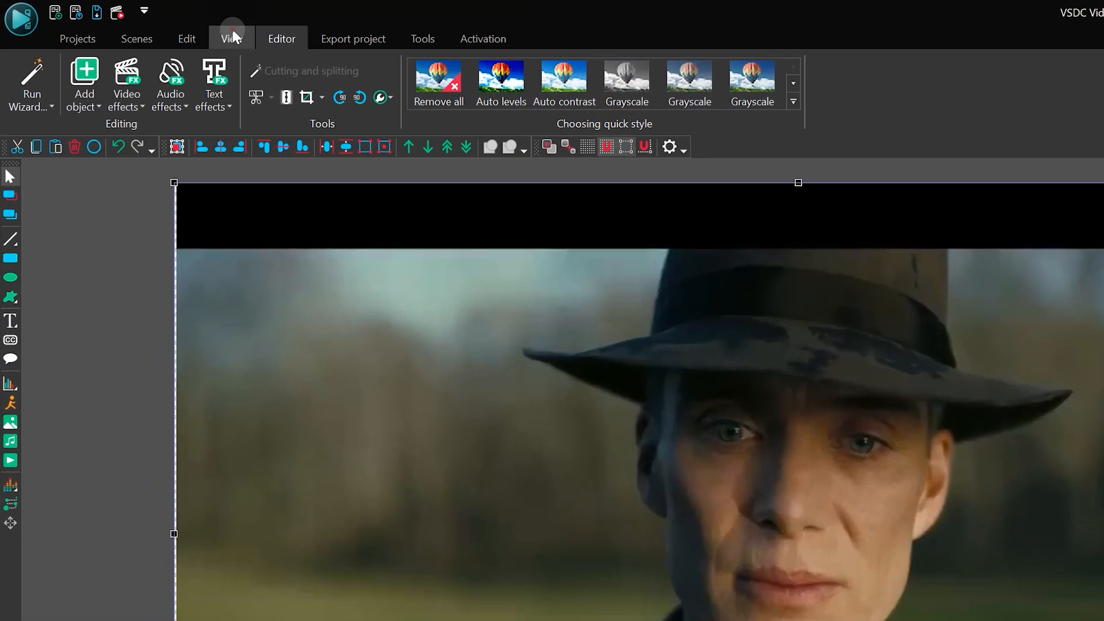
{"action": "left_click", "coordinate": [115, 20]}
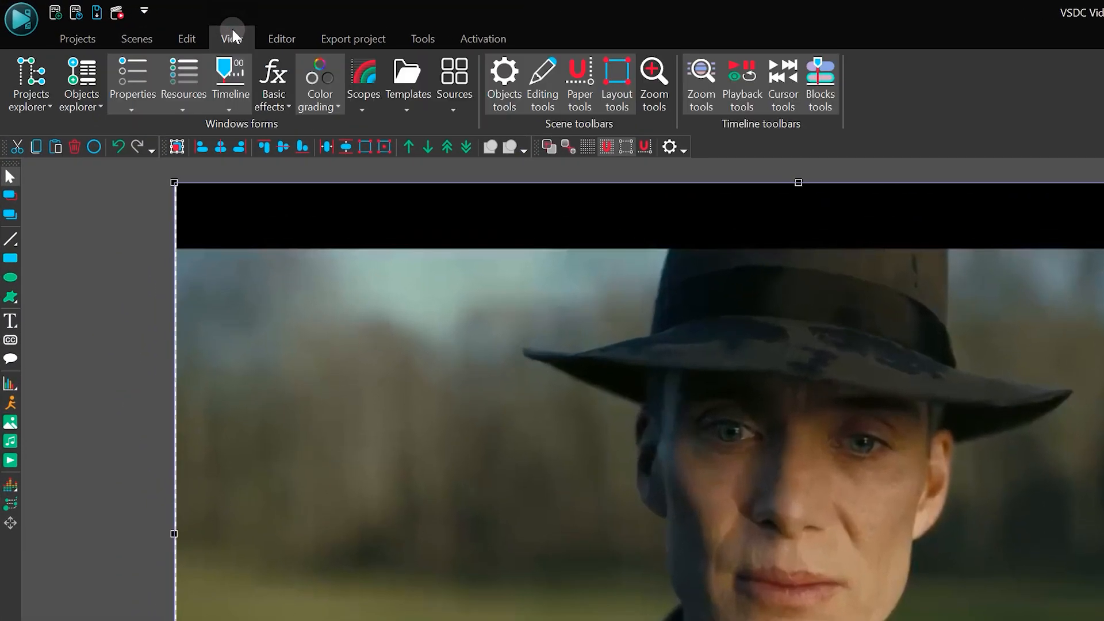
{"action": "left_click", "coordinate": [332, 69]}
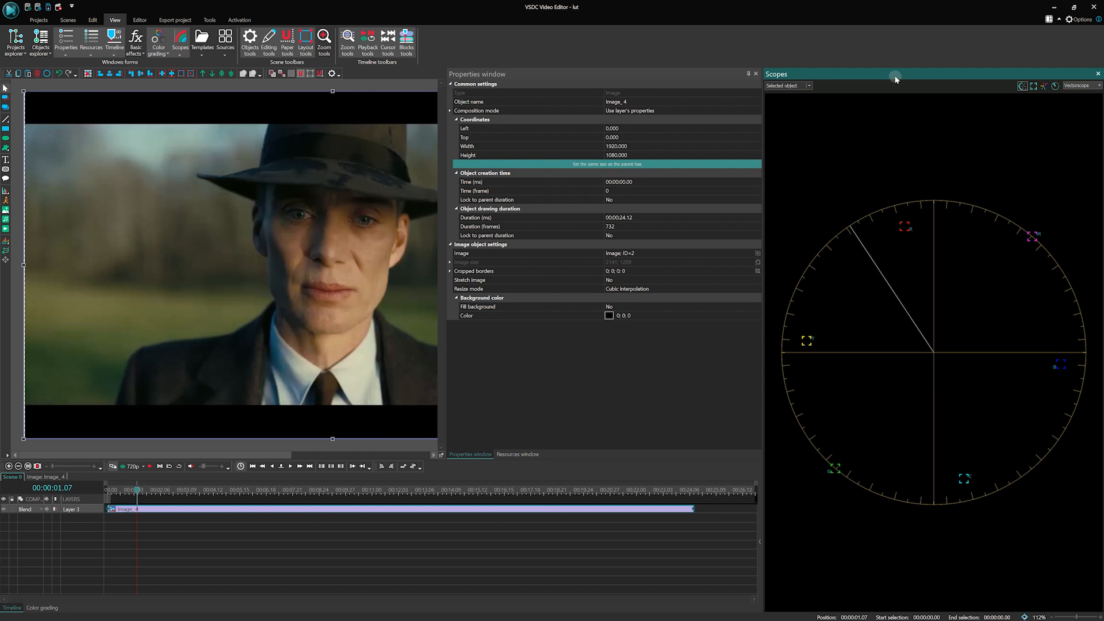
{"action": "left_click", "coordinate": [809, 85]}
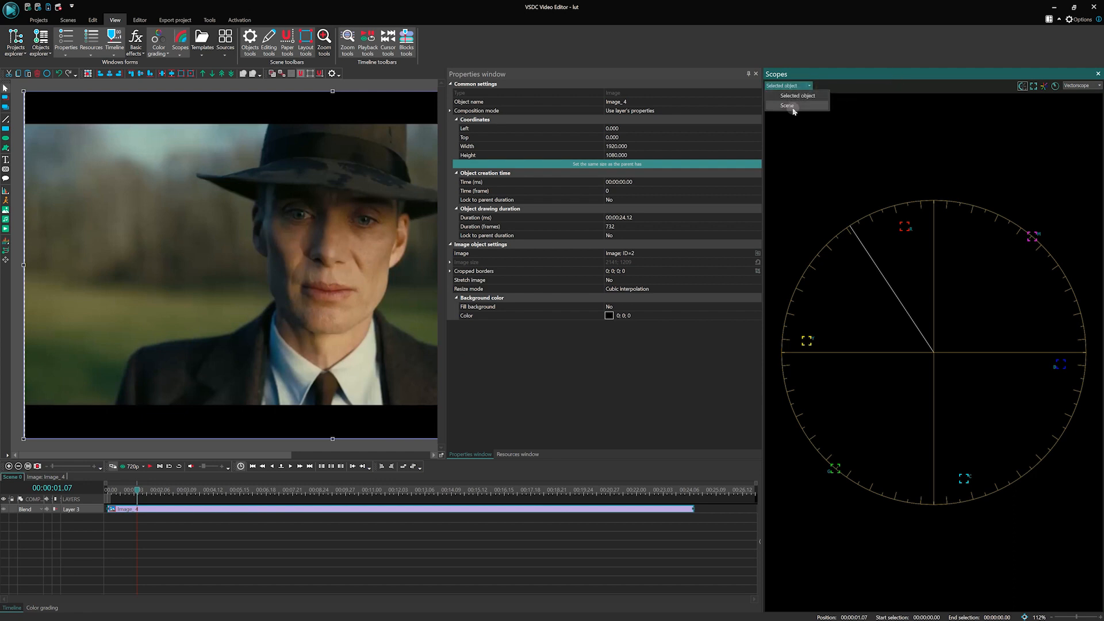
{"action": "left_click", "coordinate": [788, 106]}
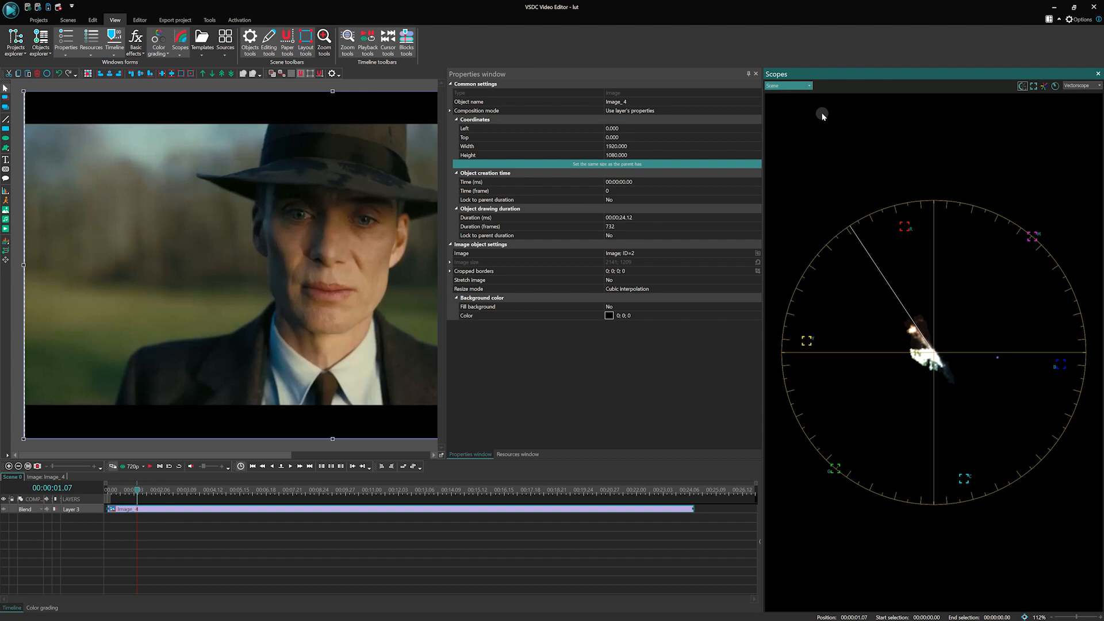
{"action": "key", "text": "space"}
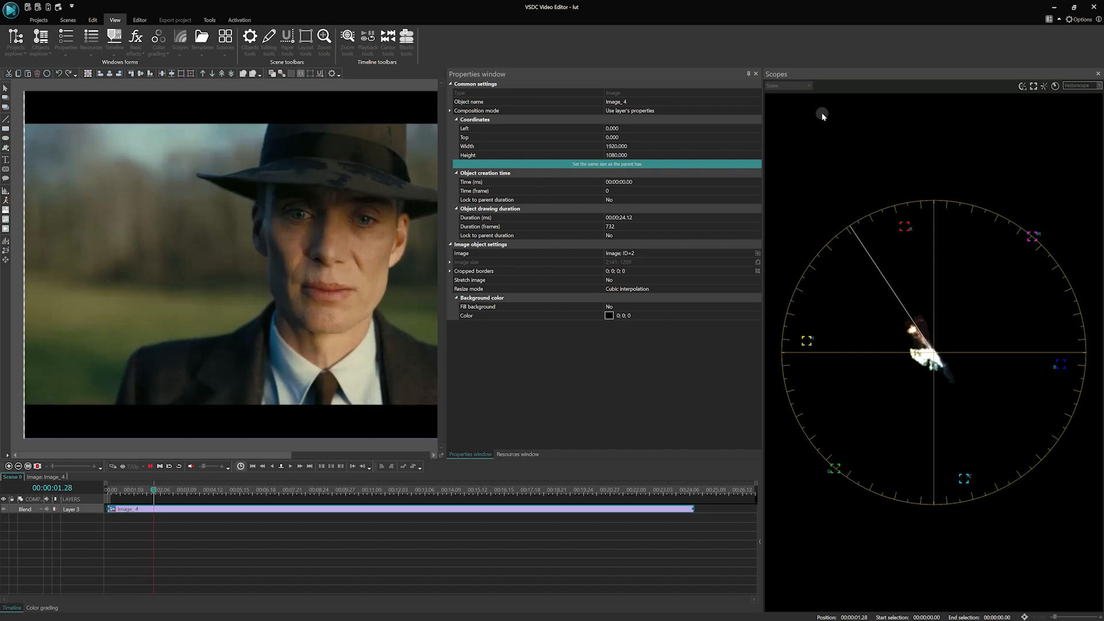
Step: Capture a screenshot of the vectorscope graph and paste it into the scene as an image
{"action": "key", "text": "super+shift+s"}
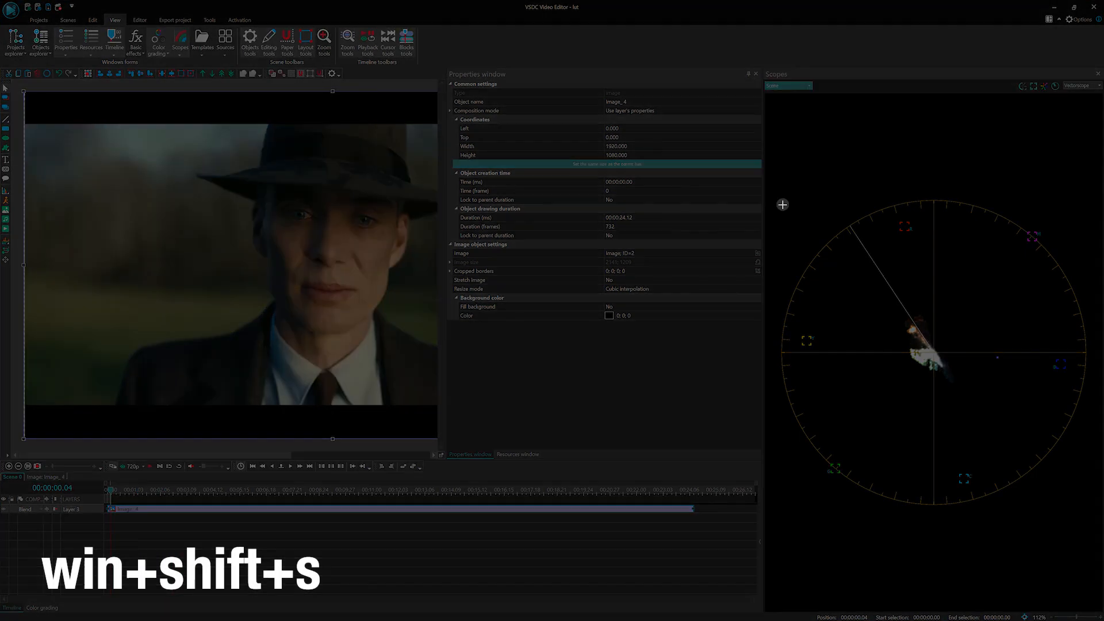
{"action": "left_click_drag", "start_coordinate": [776, 183], "coordinate": [1091, 517]}
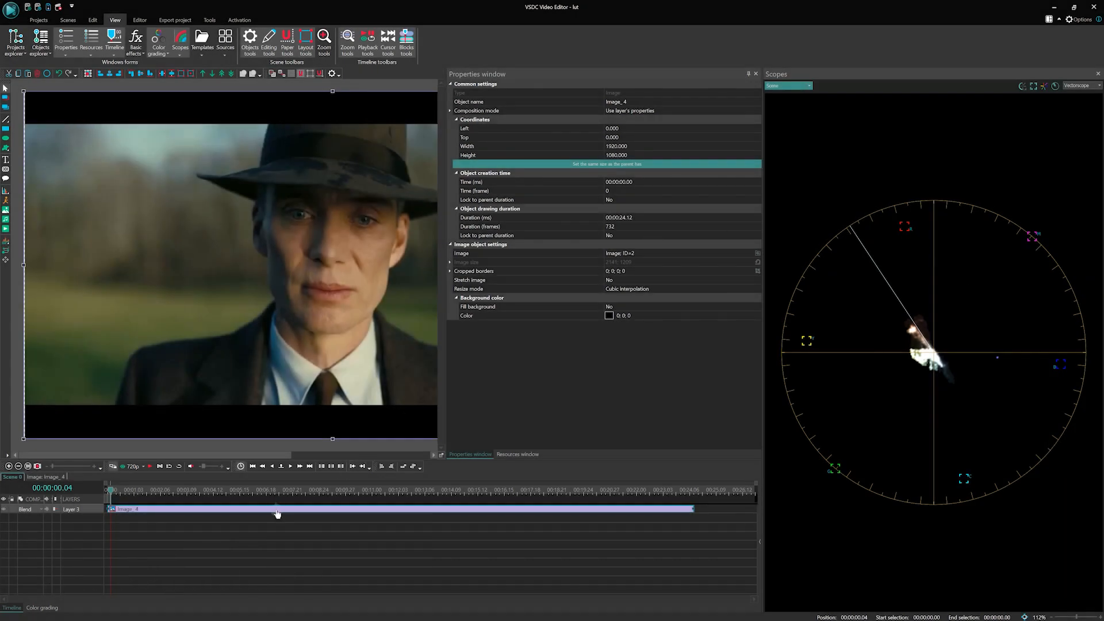
{"action": "key", "text": "ctrl+v"}
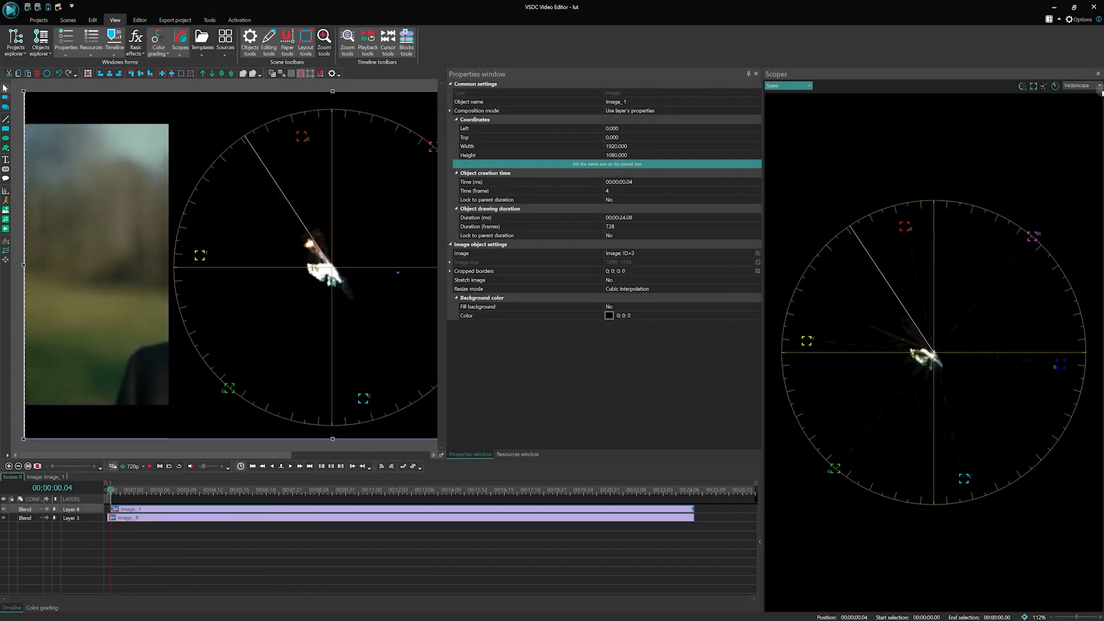
Step: Close the scopes and move the pasted vectorscope image beside the reference still, at a Left coordinate of 1470
{"action": "left_click", "coordinate": [1097, 73]}
{"action": "left_click_drag", "start_coordinate": [370, 232], "coordinate": [846, 230]}
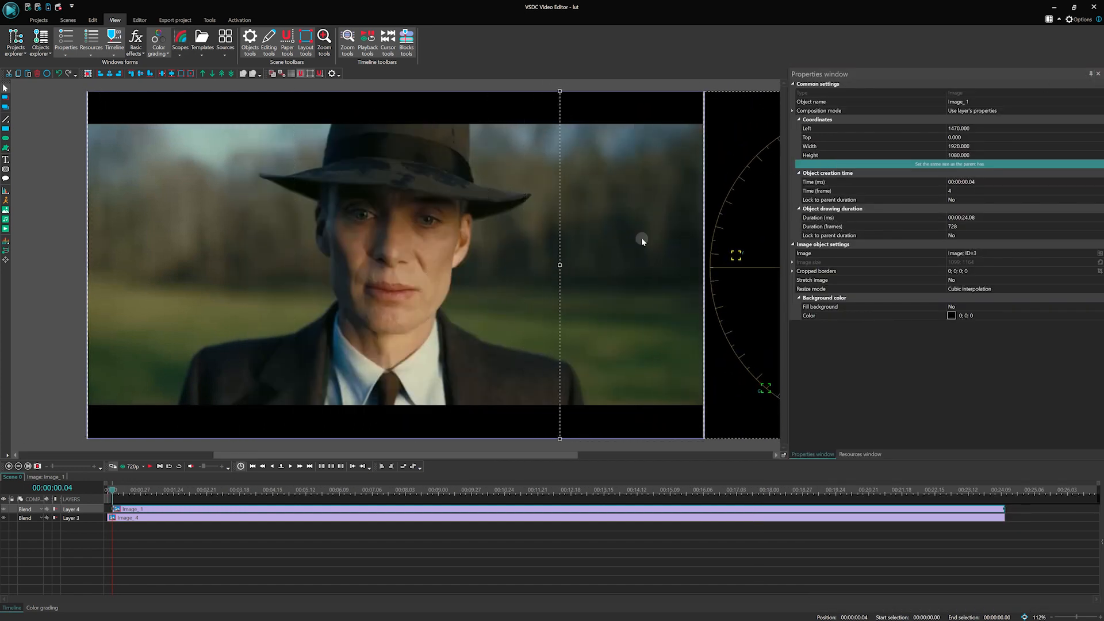
{"action": "scroll", "coordinate": [640, 237], "scroll_direction": "down", "scroll_amount": 2}
{"action": "scroll", "coordinate": [640, 243], "scroll_direction": "down", "scroll_amount": 2}
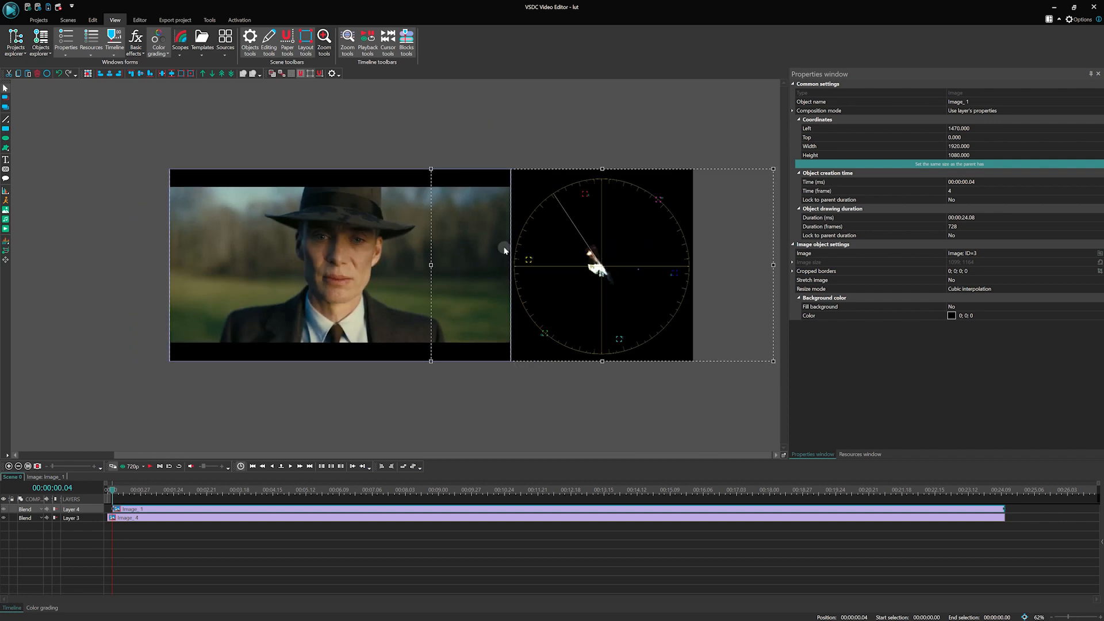
Step: Move the reference still directly below the scene frame with the vectorscope image aligned beside it
{"action": "left_click", "coordinate": [405, 242], "text": "ctrl"}
{"action": "left_click_drag", "start_coordinate": [400, 239], "coordinate": [401, 434]}
{"action": "left_click", "coordinate": [632, 304]}
{"action": "left_click_drag", "start_coordinate": [782, 238], "coordinate": [780, 296]}
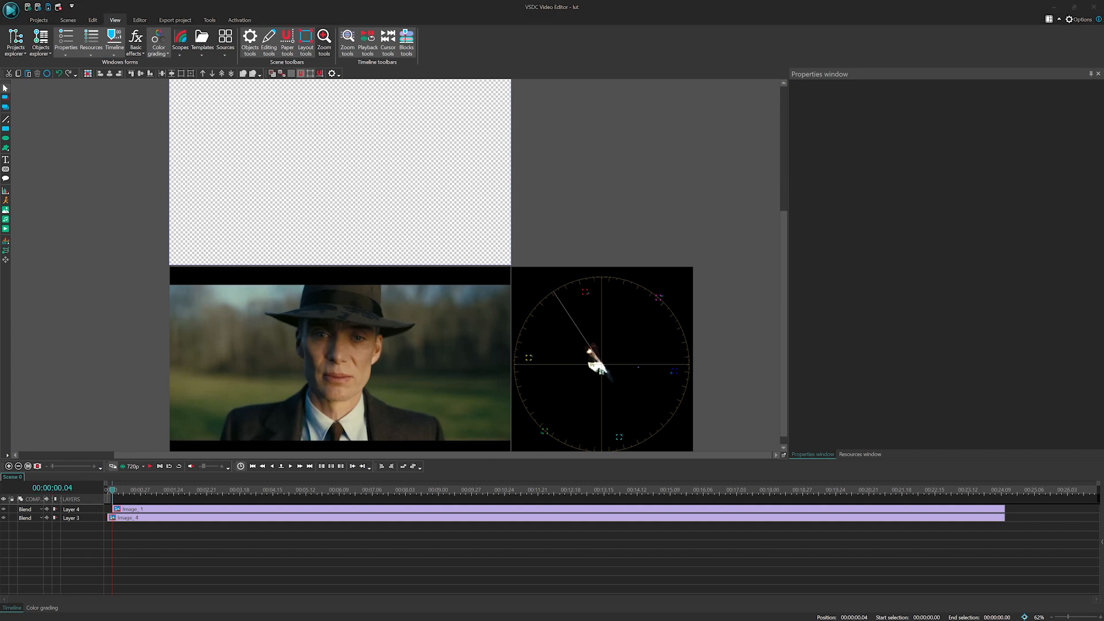
Step: Add the video 1.mov to the scene frame above the reference still and move the playhead to 00:00:02.29
{"action": "left_click", "coordinate": [367, 195]}
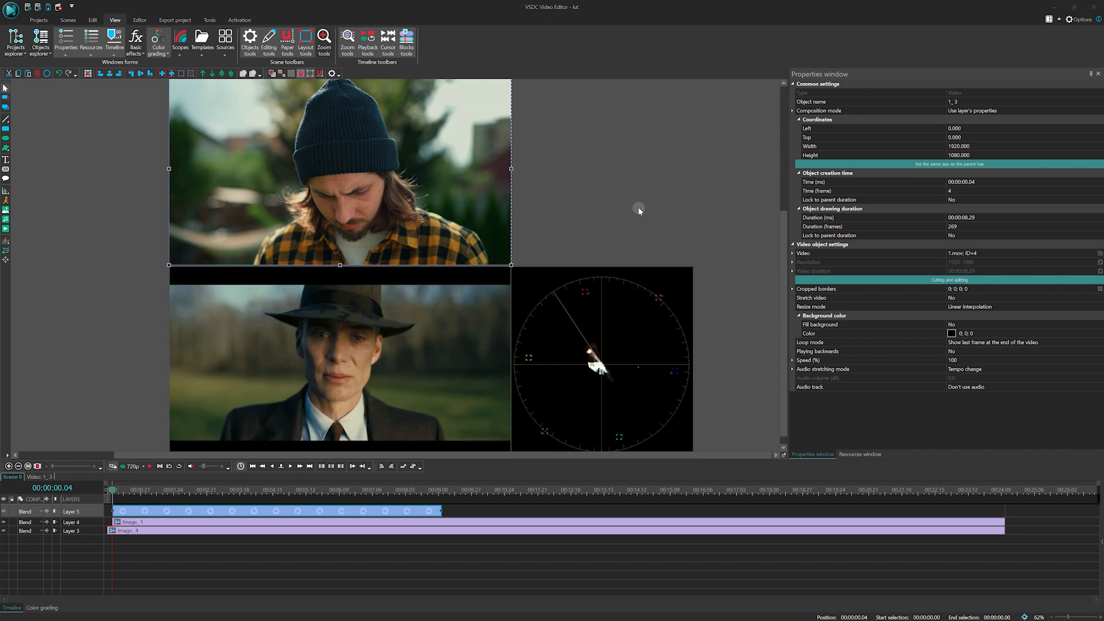
{"action": "left_click", "coordinate": [159, 493]}
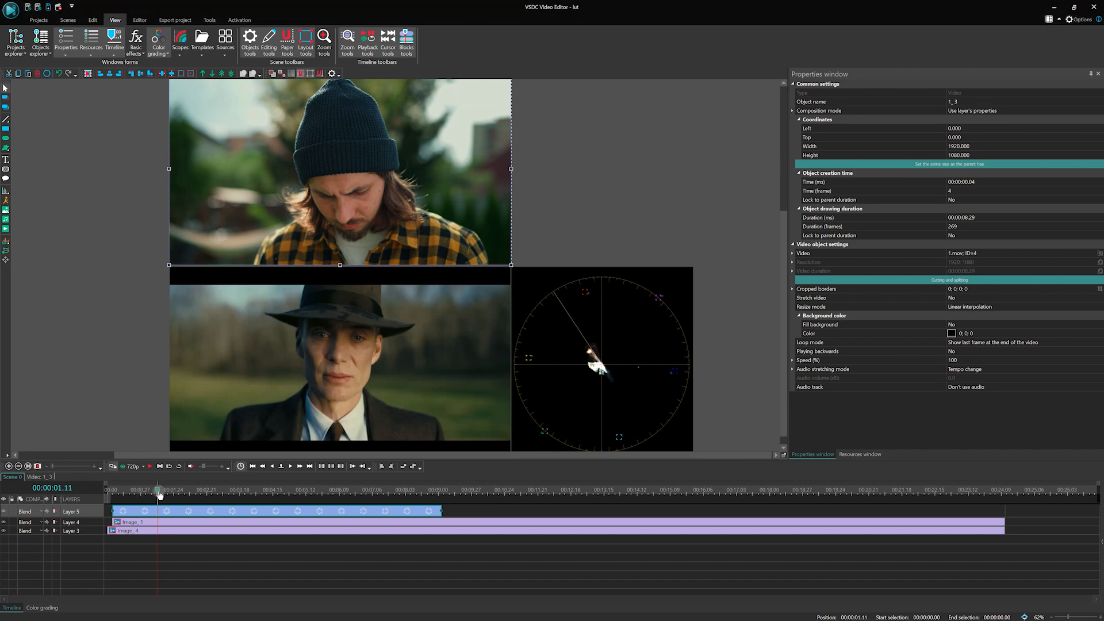
{"action": "left_click_drag", "start_coordinate": [160, 494], "coordinate": [217, 493]}
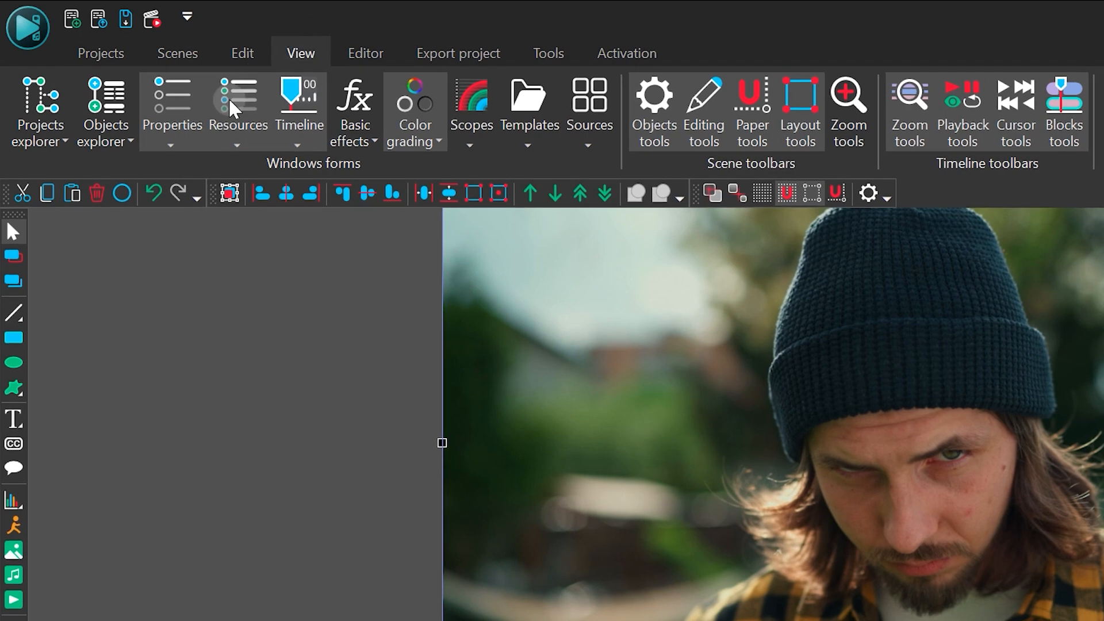
Step: Create a new empty LUT in the project resources
{"action": "left_click", "coordinate": [233, 115]}
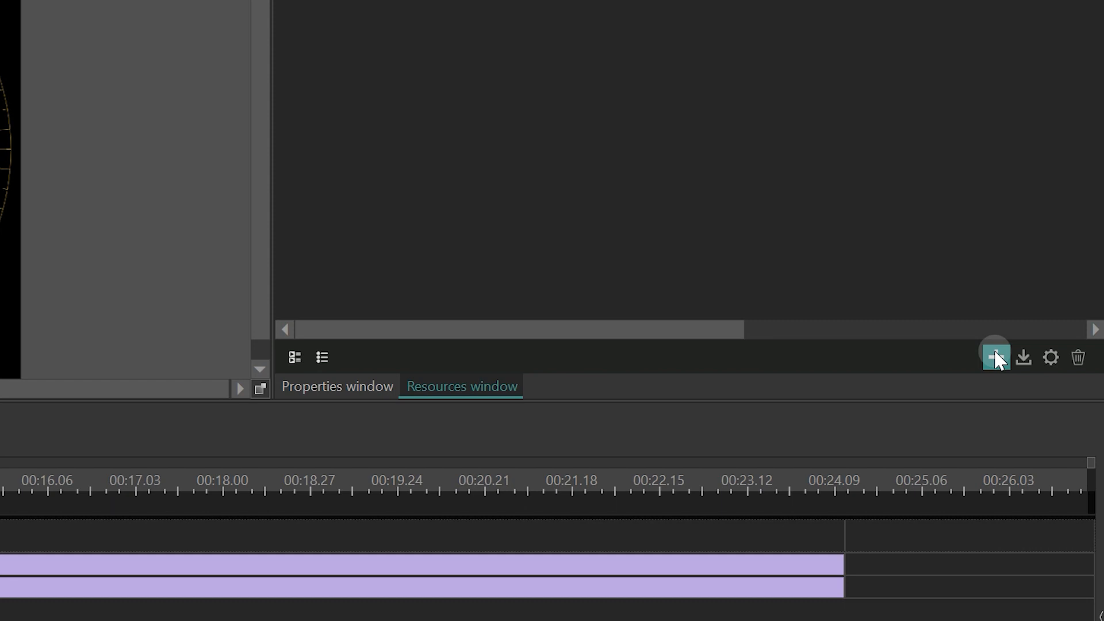
{"action": "left_click", "coordinate": [997, 358]}
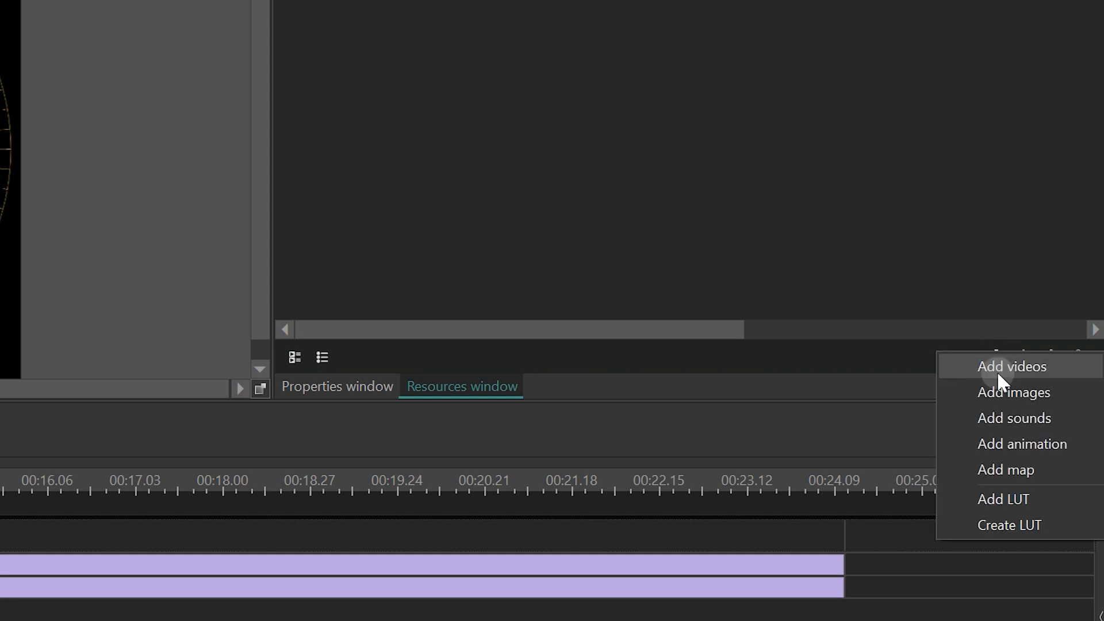
{"action": "left_click", "coordinate": [1010, 524]}
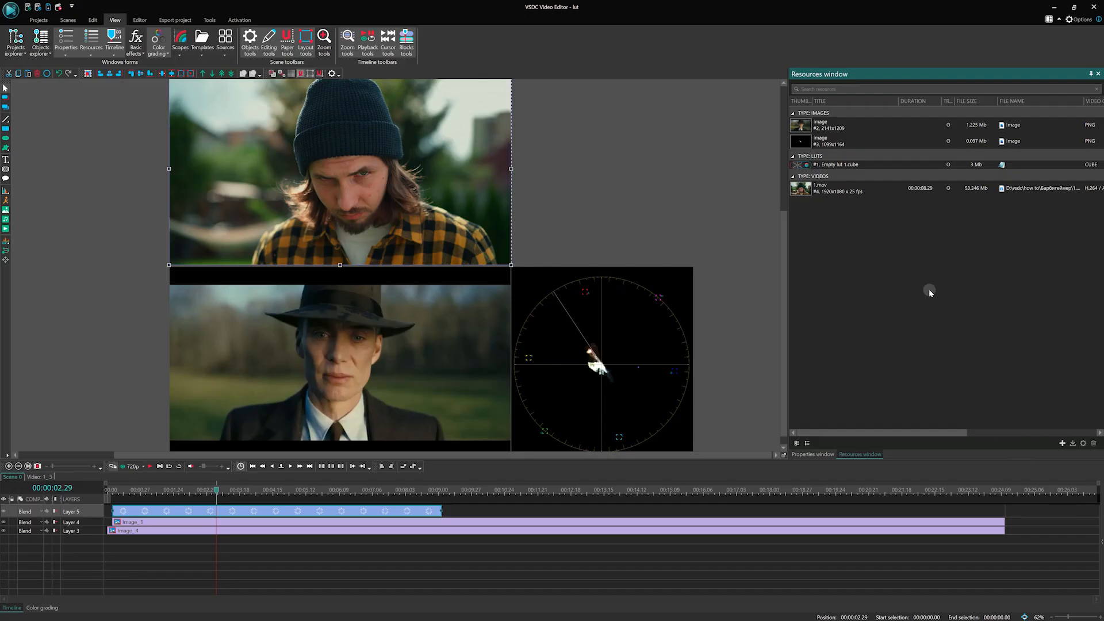
Step: Apply Empty lut 1.cube inside the video's own timeline and extend the effect to the clip's start
{"action": "double_click", "coordinate": [298, 513]}
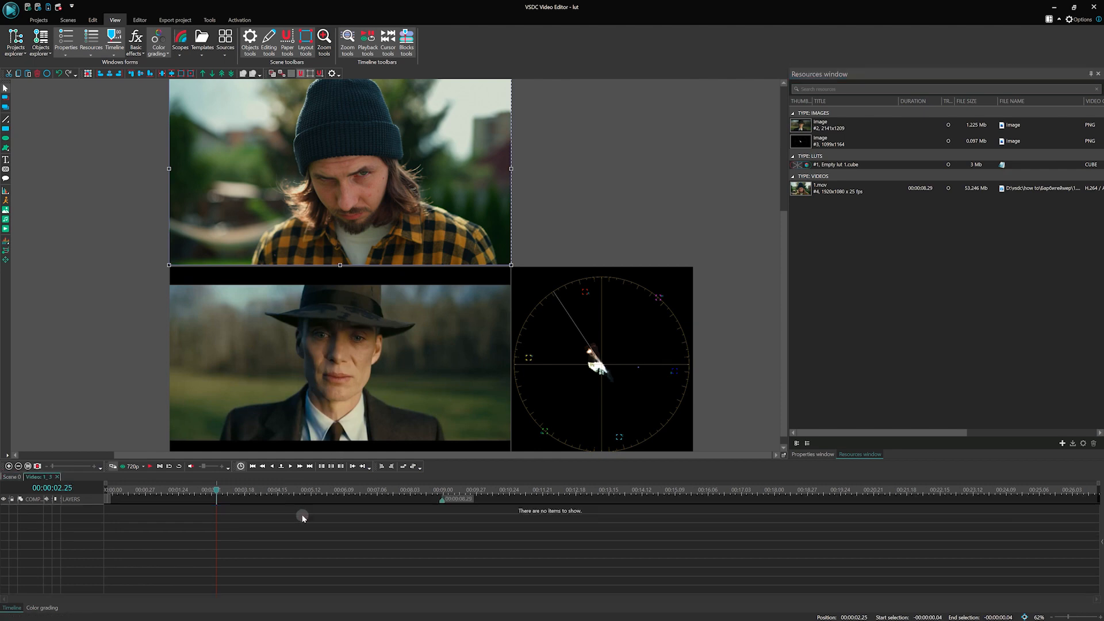
{"action": "left_click_drag", "start_coordinate": [816, 165], "coordinate": [142, 512]}
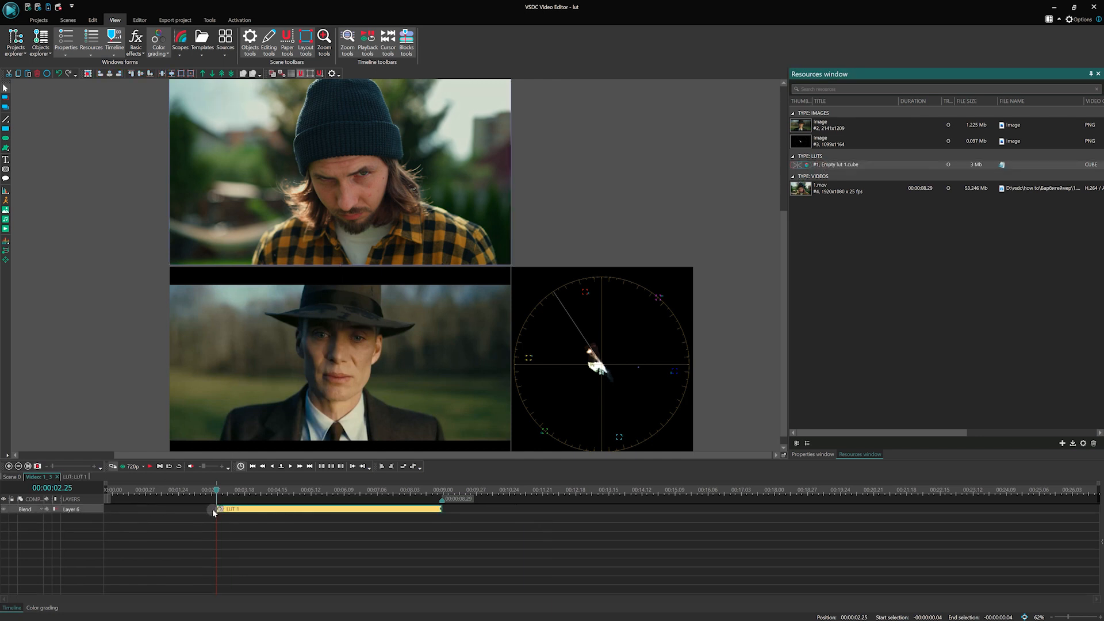
{"action": "left_click_drag", "start_coordinate": [216, 509], "coordinate": [98, 510]}
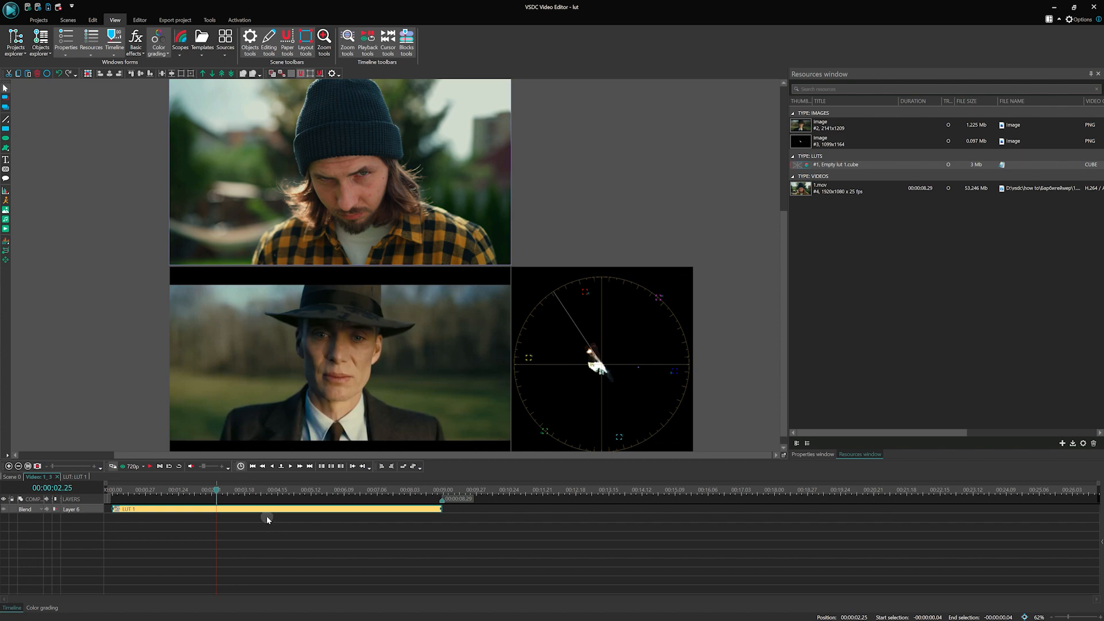
Step: Set the LUT effect's interpolation to Trilinear in its properties
{"action": "left_click", "coordinate": [803, 455]}
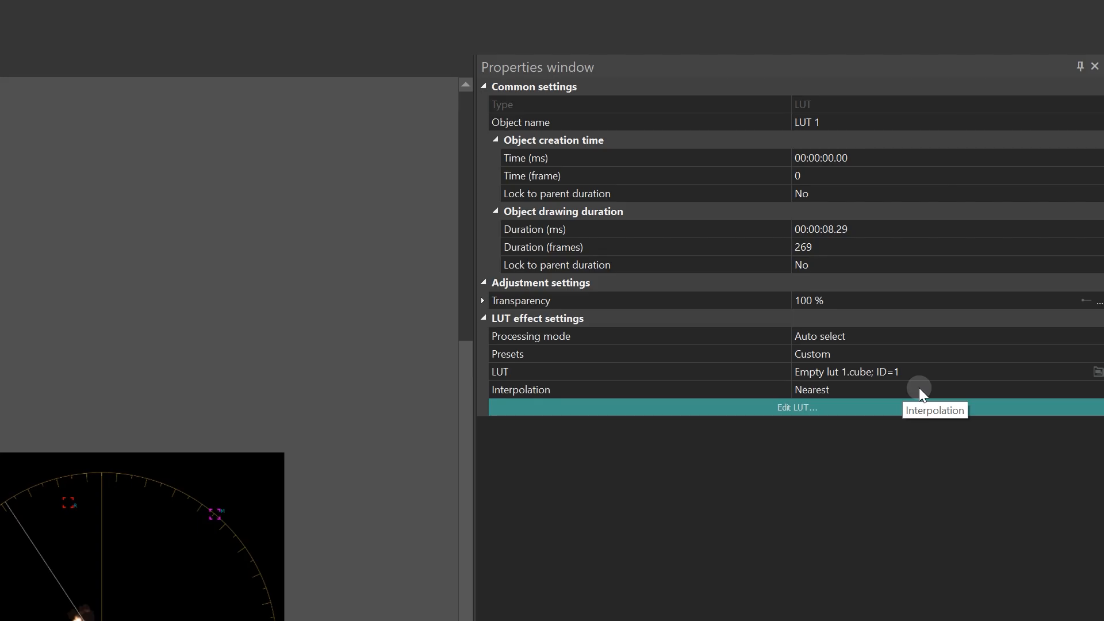
{"action": "left_click", "coordinate": [919, 387]}
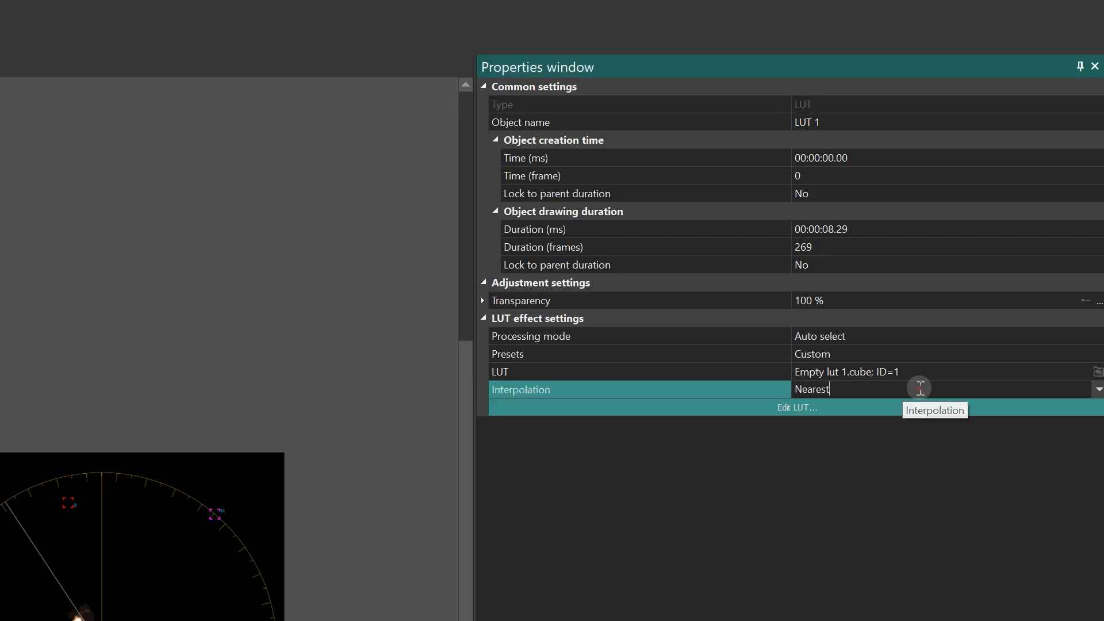
{"action": "left_click", "coordinate": [1097, 390]}
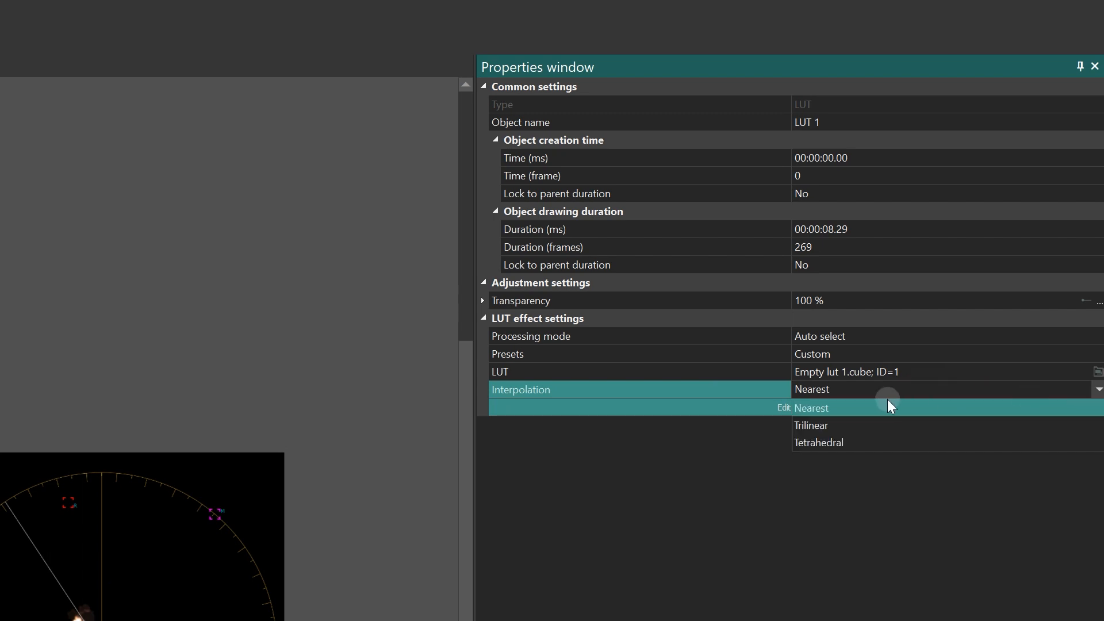
{"action": "left_click", "coordinate": [830, 426]}
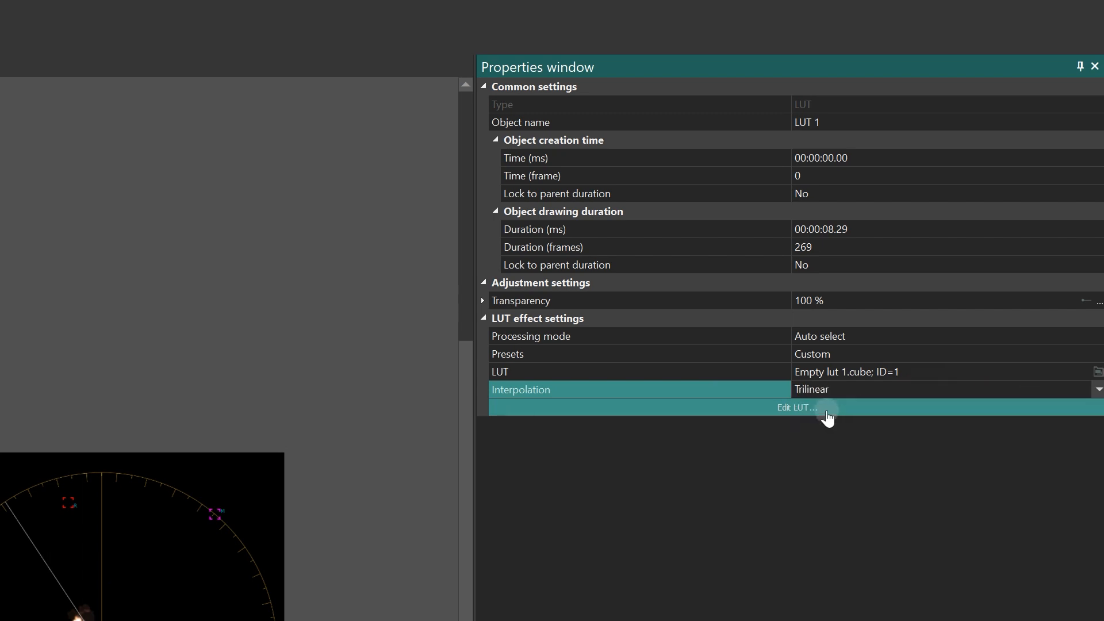
Step: Open the LUT for editing in an enlarged window clear of the preview and set both web sizes to 12
{"action": "left_click", "coordinate": [827, 409]}
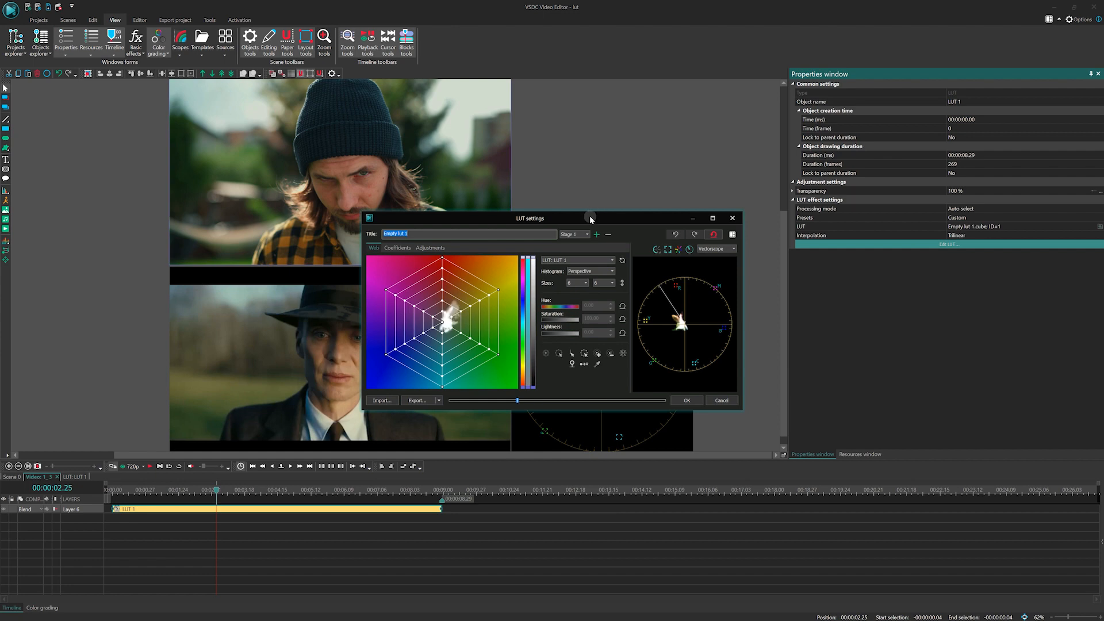
{"action": "left_click_drag", "start_coordinate": [588, 221], "coordinate": [739, 81]}
{"action": "left_click_drag", "start_coordinate": [892, 271], "coordinate": [1095, 353]}
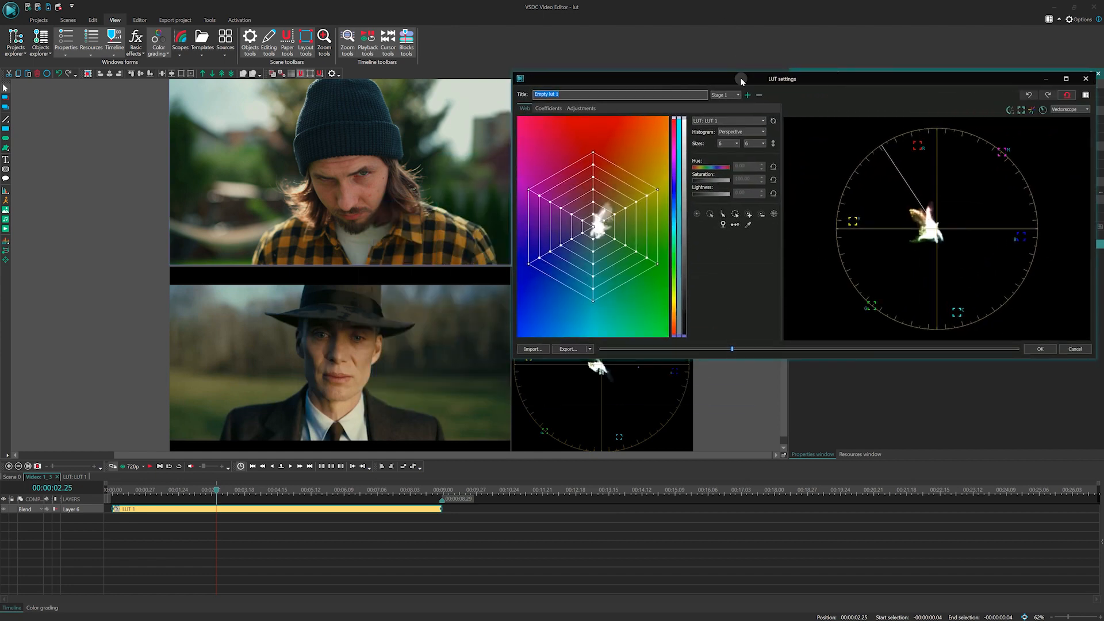
{"action": "left_click_drag", "start_coordinate": [741, 76], "coordinate": [738, 33]}
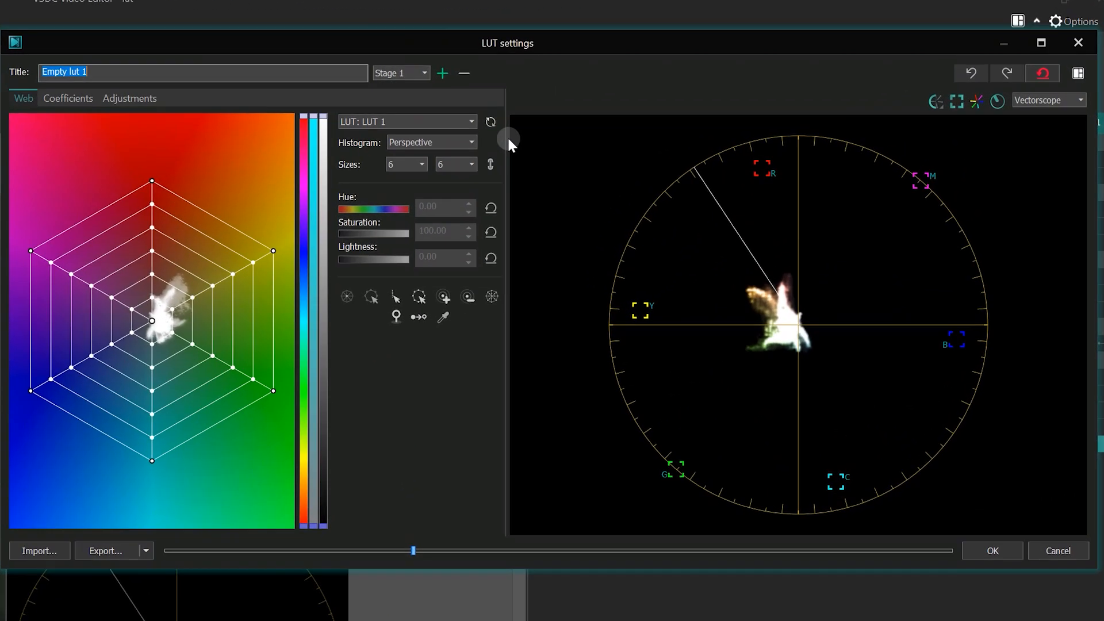
{"action": "left_click", "coordinate": [420, 164]}
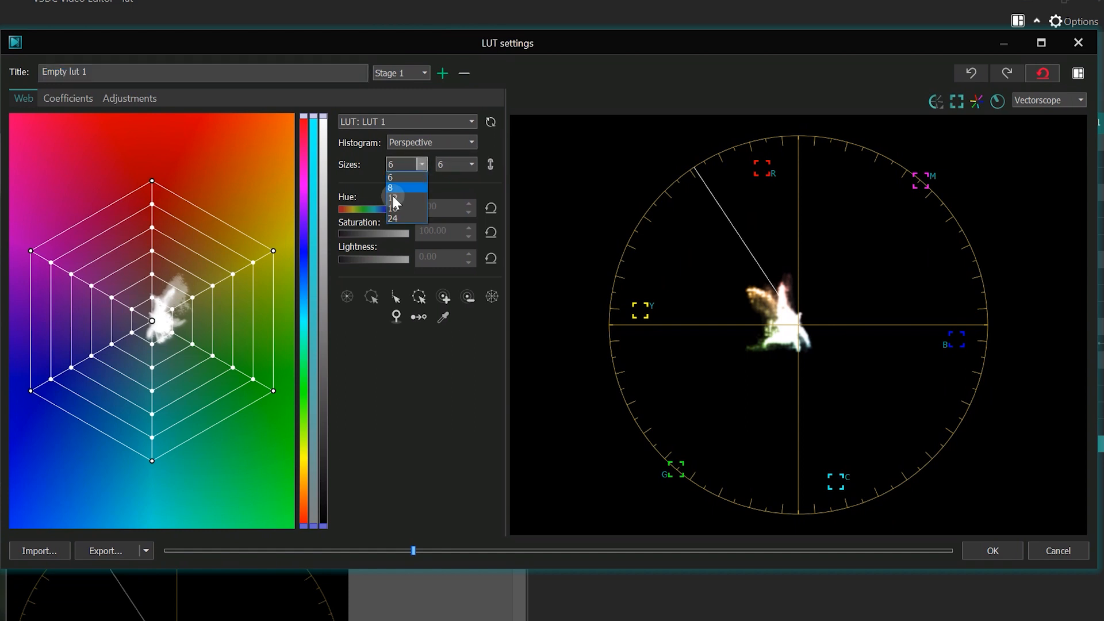
{"action": "left_click", "coordinate": [395, 197]}
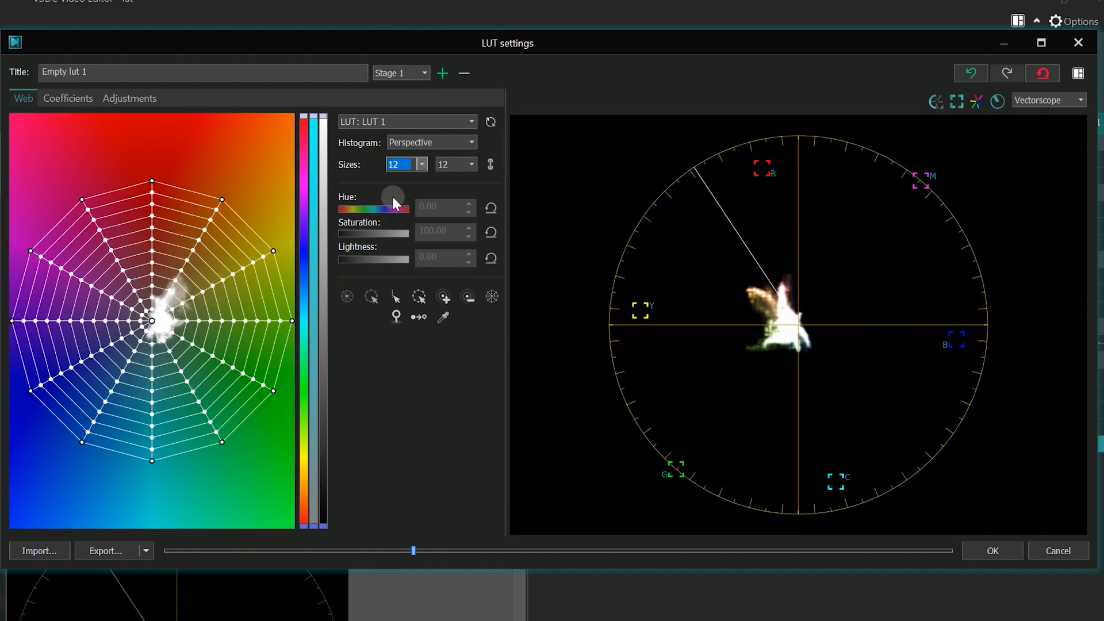
Step: Lower the LUT's overall saturation adjustment to 72
{"action": "left_click", "coordinate": [128, 101]}
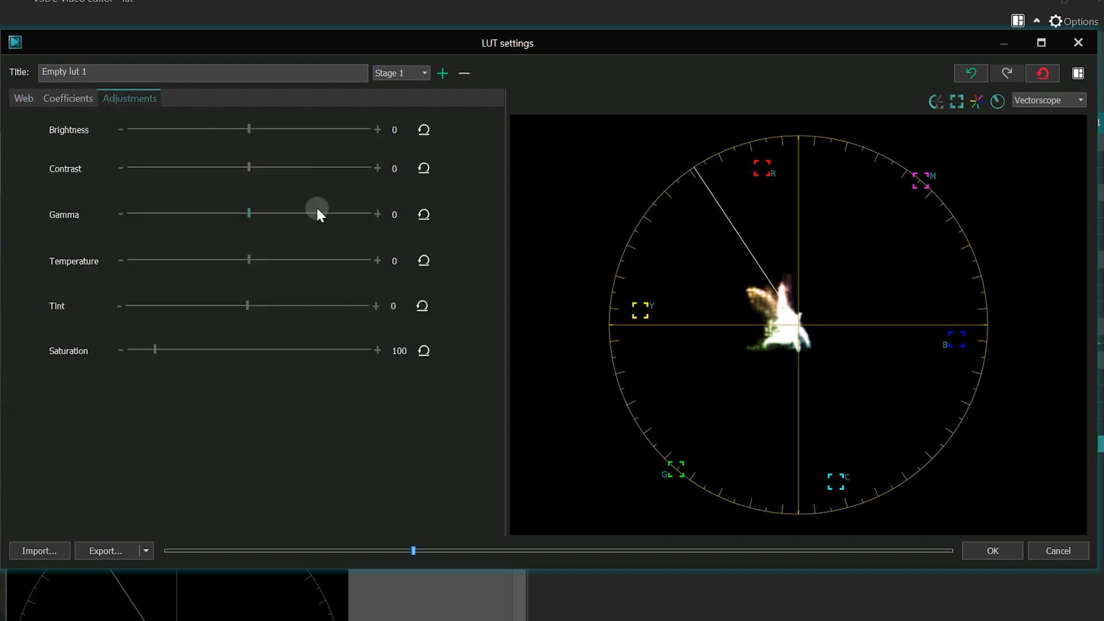
{"action": "left_click", "coordinate": [121, 350]}
{"action": "left_click", "coordinate": [121, 350]}
{"action": "left_click", "coordinate": [121, 350]}
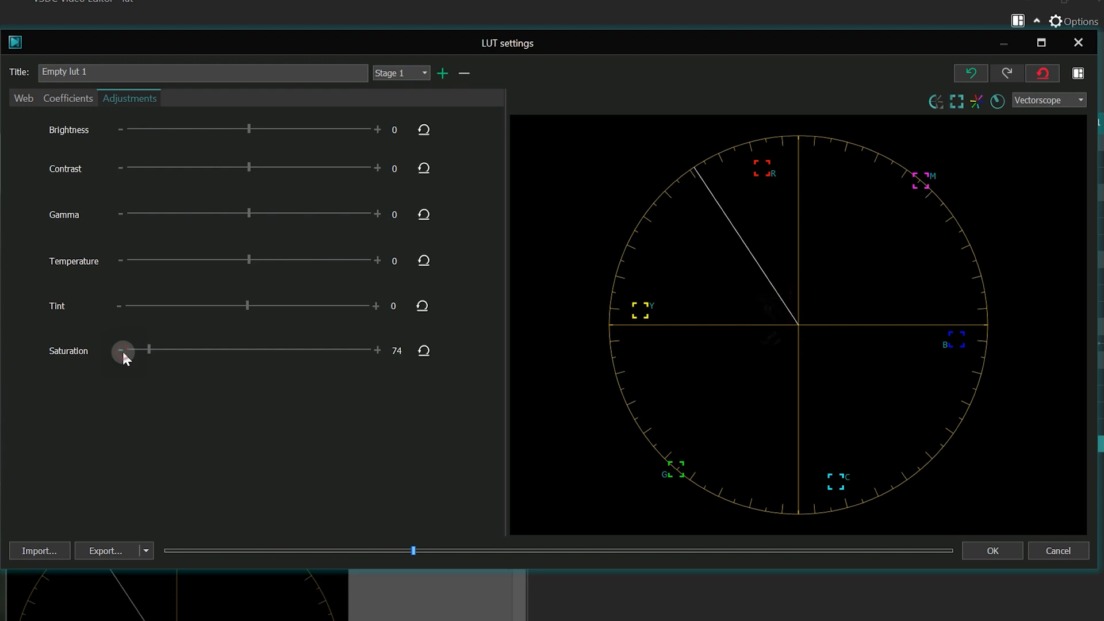
{"action": "left_click", "coordinate": [121, 350]}
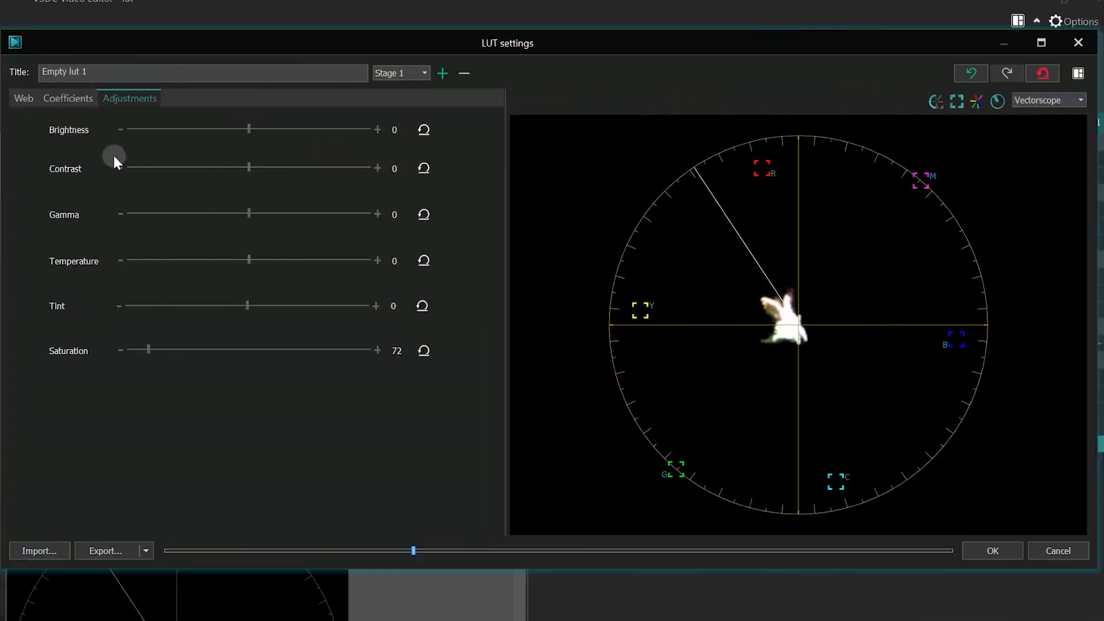
Step: Sample the still's grass and the clip's background, and shift the matching green web nodes together toward yellow
{"action": "left_click", "coordinate": [26, 98]}
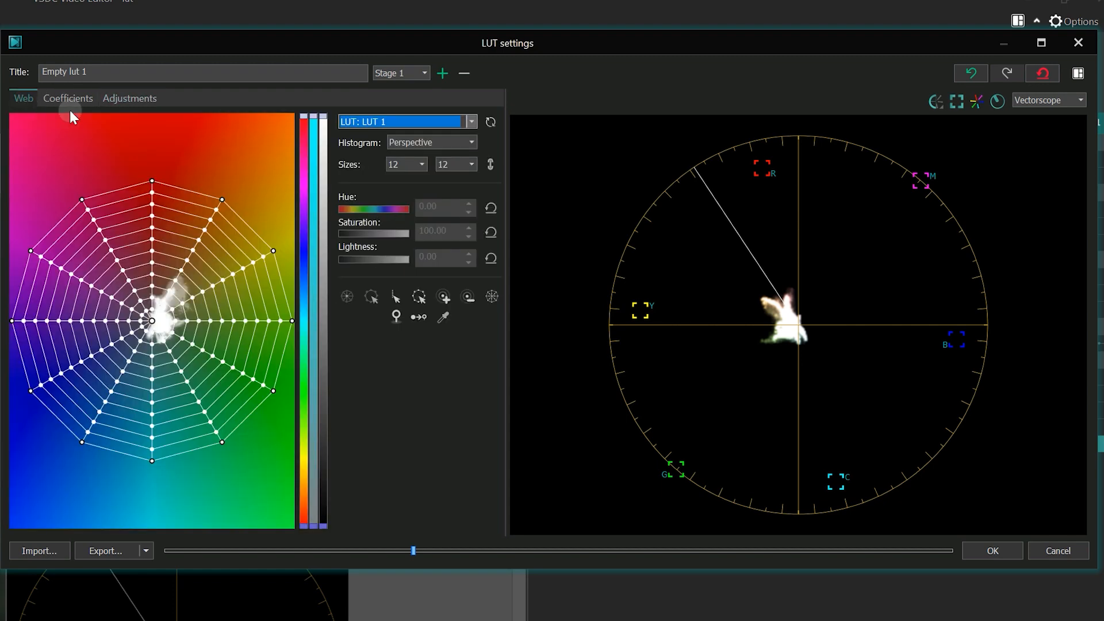
{"action": "left_click", "coordinate": [442, 317]}
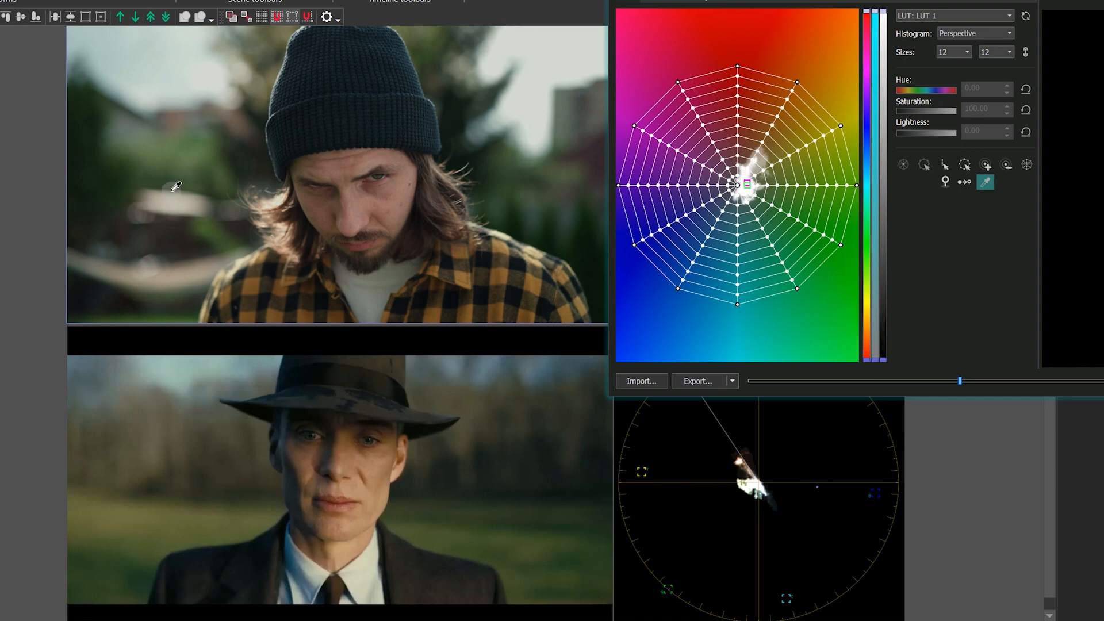
{"action": "left_click", "coordinate": [155, 511]}
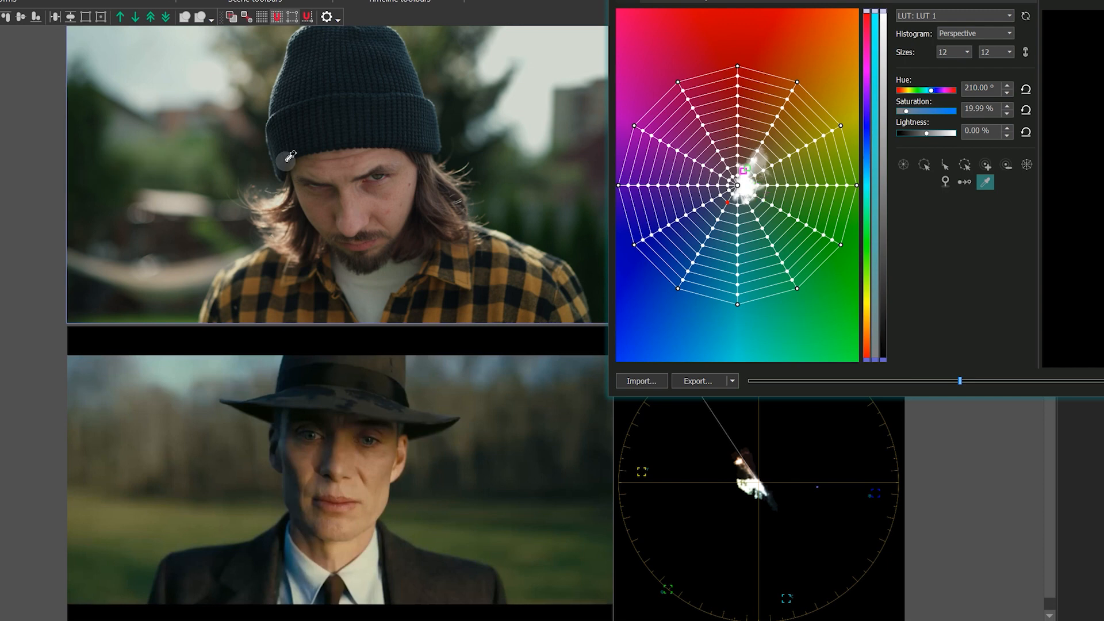
{"action": "left_click", "coordinate": [189, 162]}
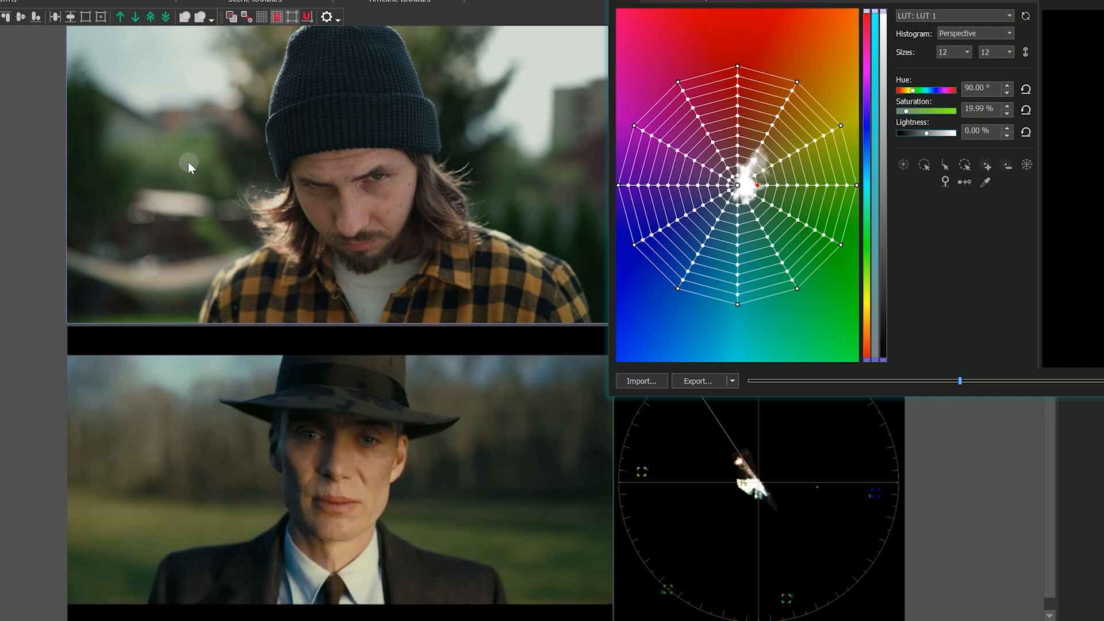
{"action": "left_click", "coordinate": [766, 185], "text": "shift"}
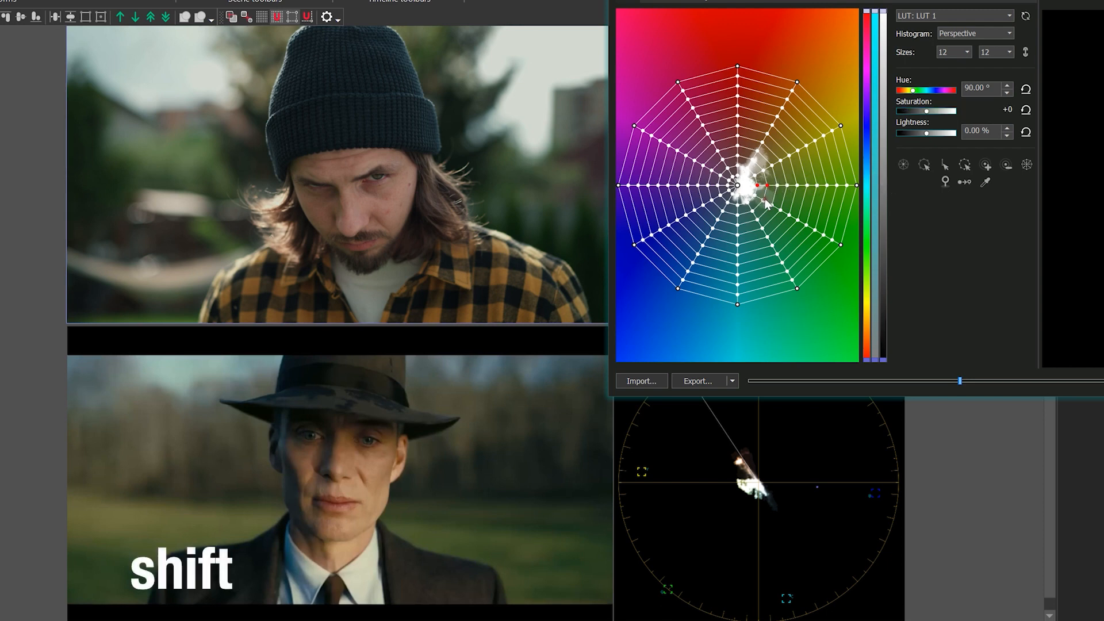
{"action": "left_click", "coordinate": [758, 200], "text": "shift"}
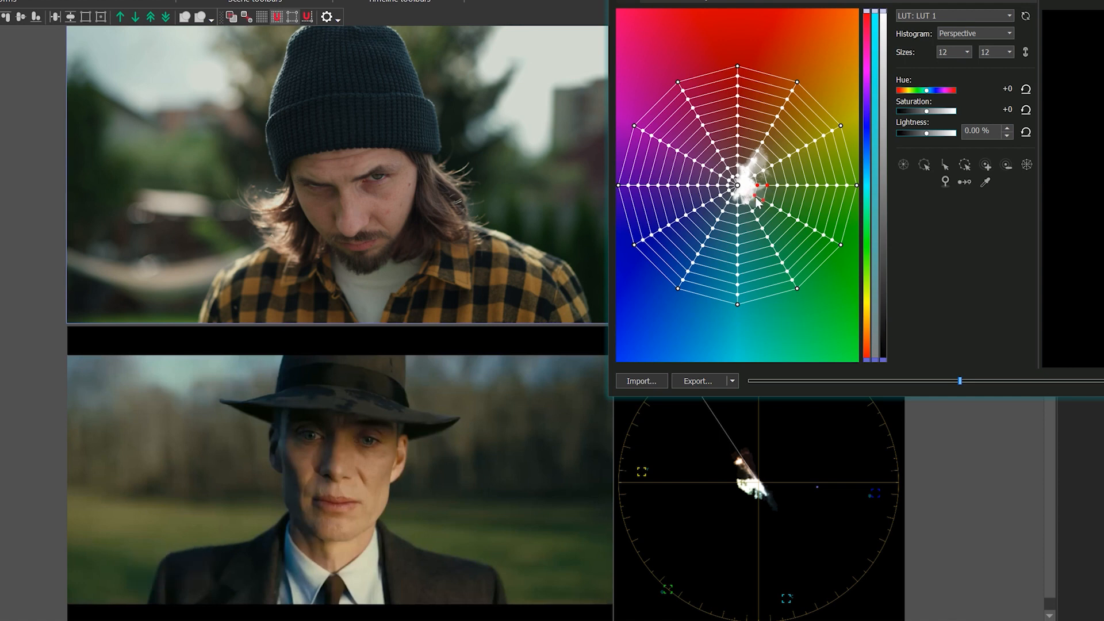
{"action": "left_click_drag", "start_coordinate": [757, 199], "coordinate": [757, 192]}
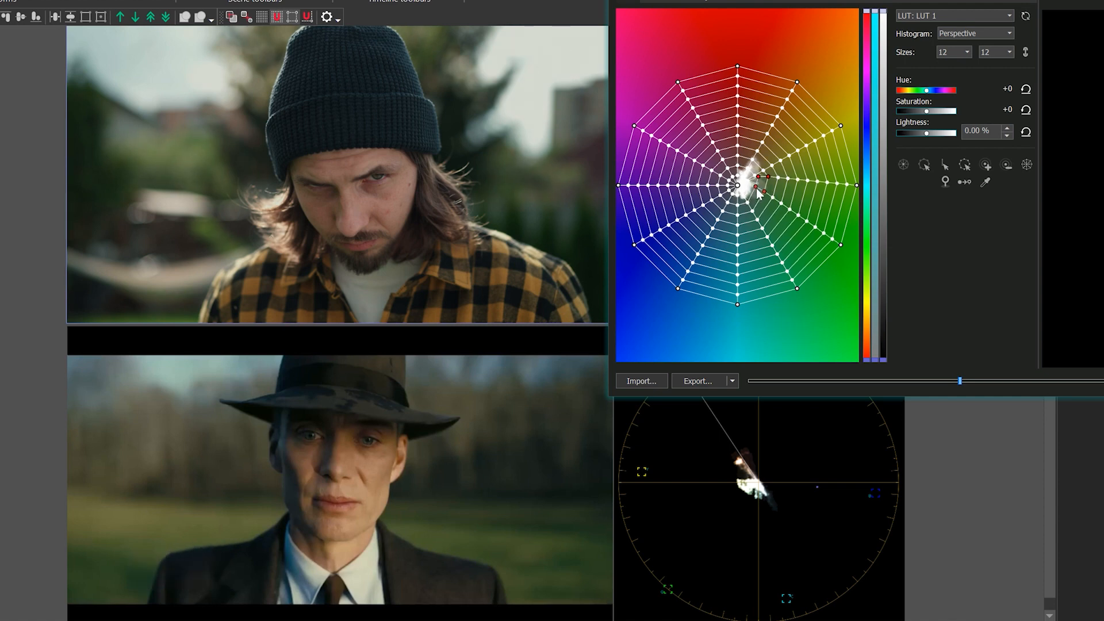
Step: Reposition the inner green nodes individually, placing one near hue 94°, saturation 18% and the outer one near hue 90°, saturation 40%
{"action": "left_click", "coordinate": [759, 191]}
{"action": "left_click", "coordinate": [755, 187]}
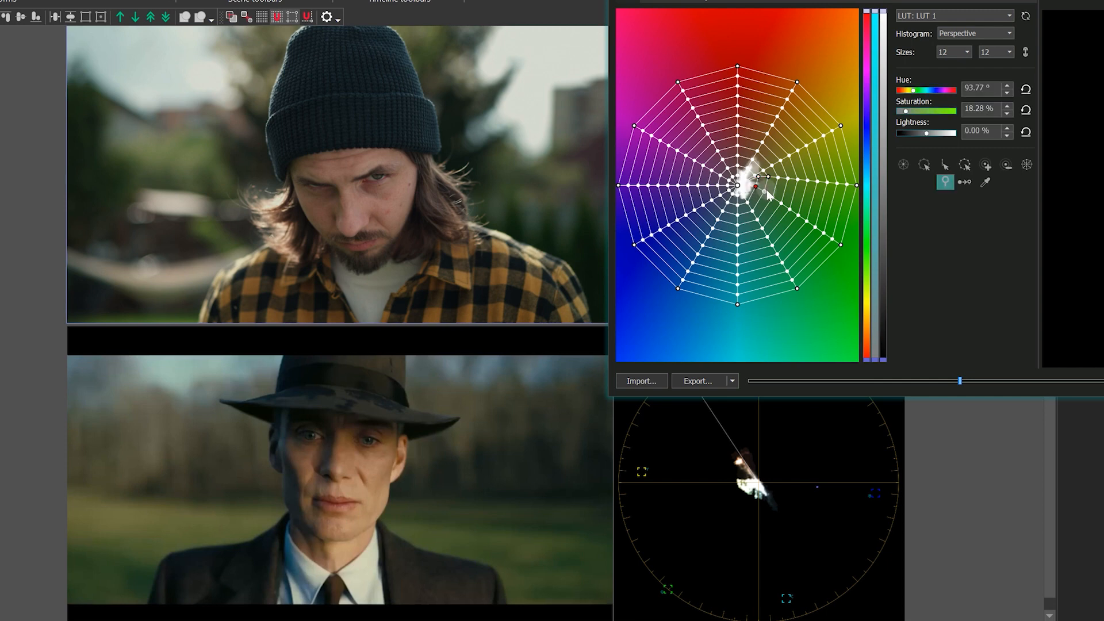
{"action": "left_click", "coordinate": [765, 191], "text": "shift"}
{"action": "left_click_drag", "start_coordinate": [766, 192], "coordinate": [777, 186]}
Step: Recheck the still's grass color and move the outer green node toward yellow, to about hue 78° and saturation 32%
{"action": "left_click", "coordinate": [984, 184]}
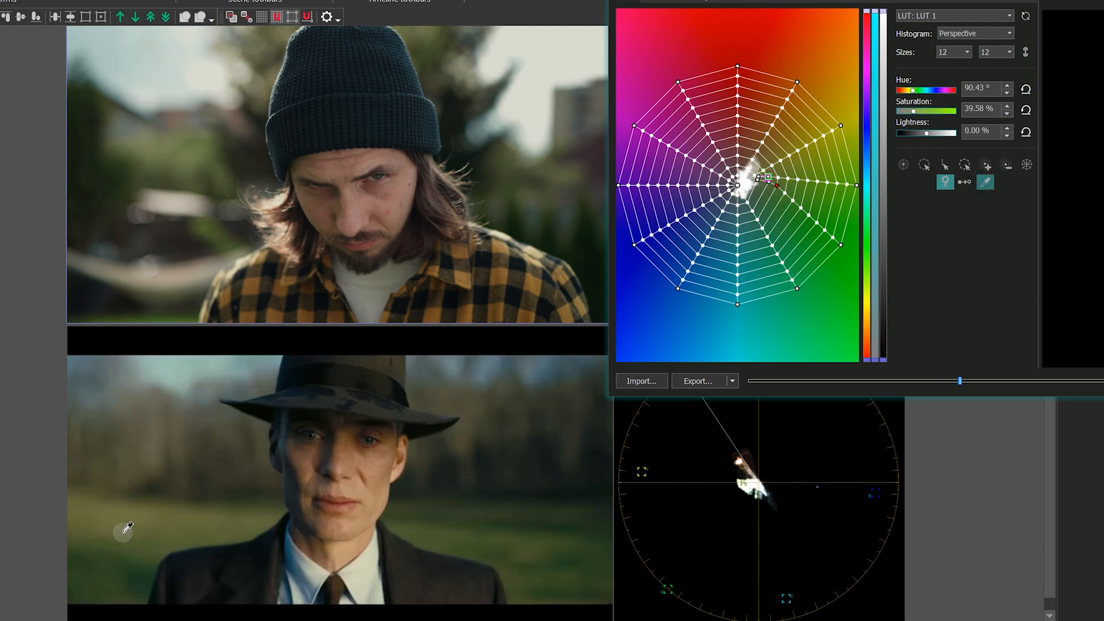
{"action": "left_click", "coordinate": [986, 181]}
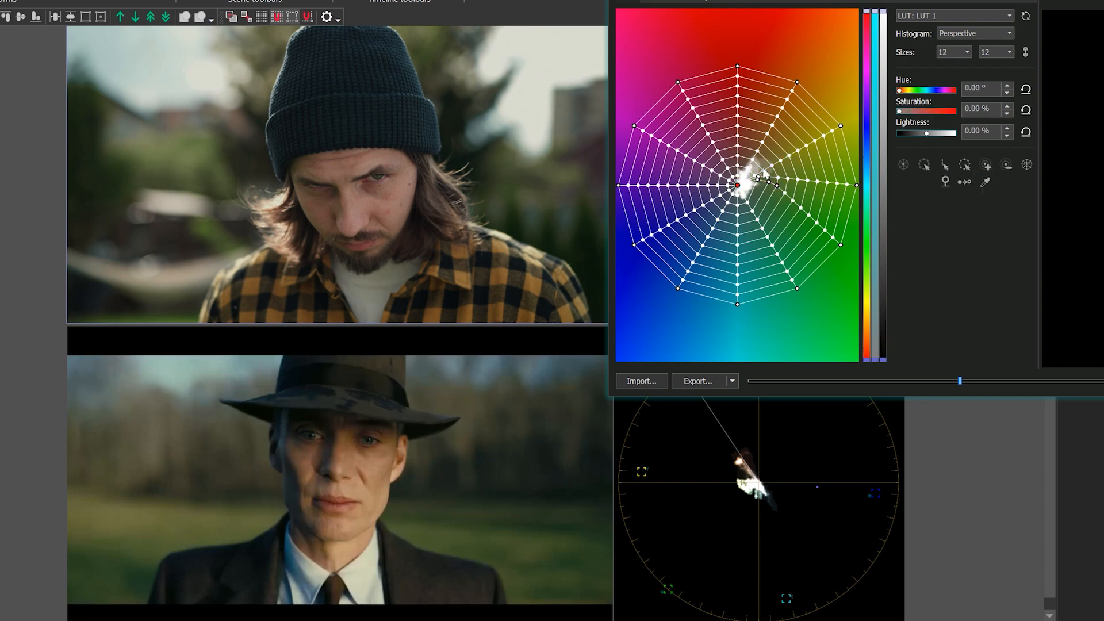
{"action": "left_click_drag", "start_coordinate": [768, 181], "coordinate": [769, 179]}
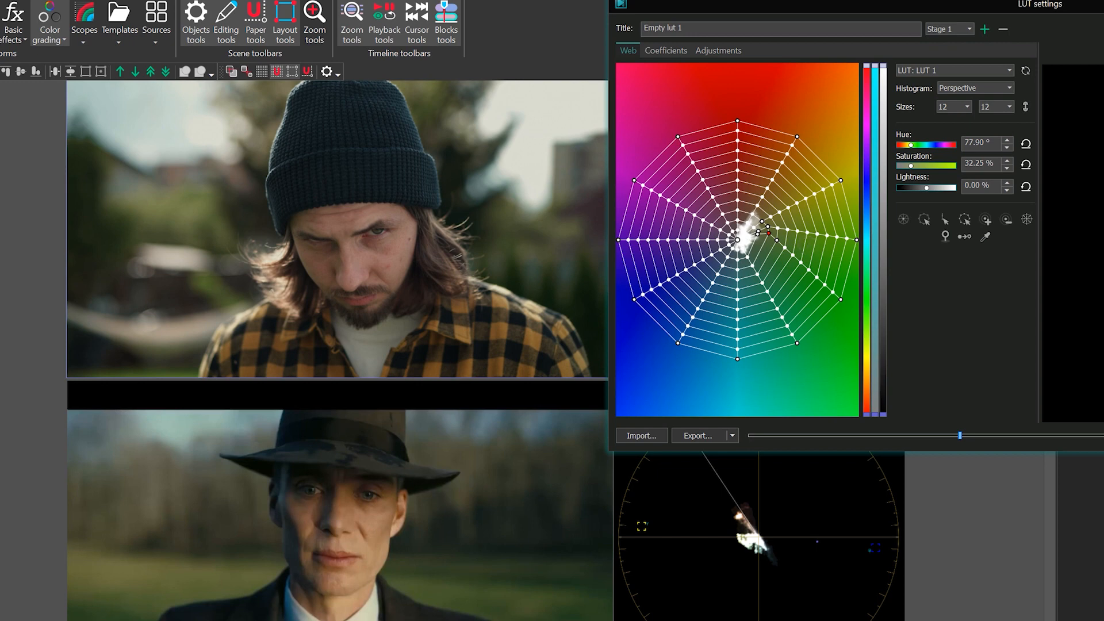
Step: Add a second stage, sample the clip's background, and move the matching green node to about hue 160° and saturation 13%
{"action": "left_click", "coordinate": [983, 33]}
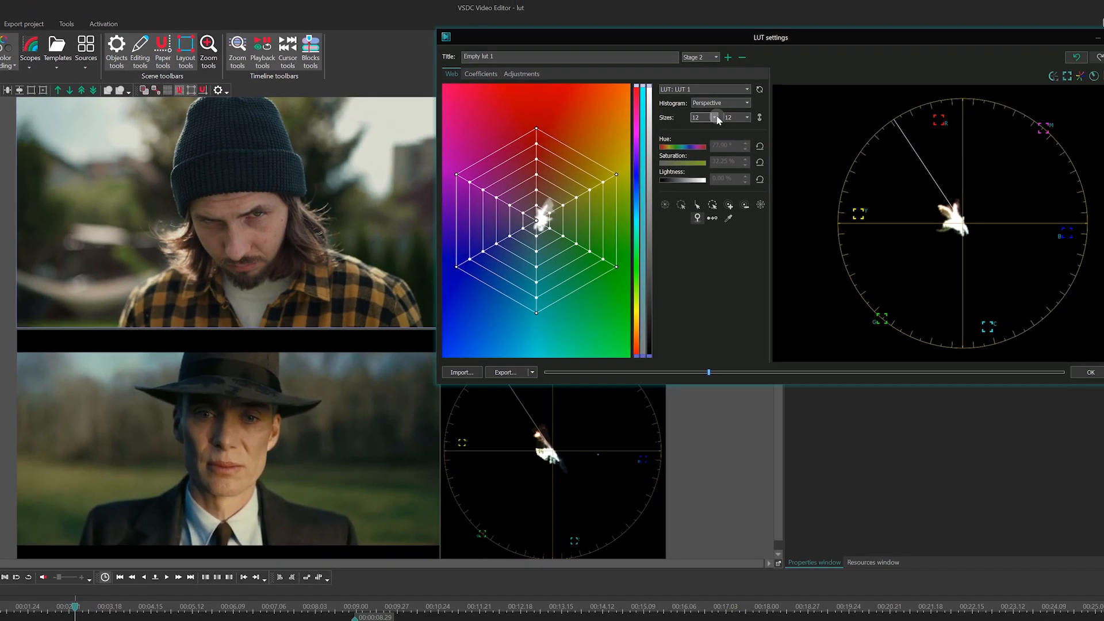
{"action": "left_click", "coordinate": [715, 118]}
{"action": "left_click", "coordinate": [728, 217]}
{"action": "left_click", "coordinate": [81, 117]}
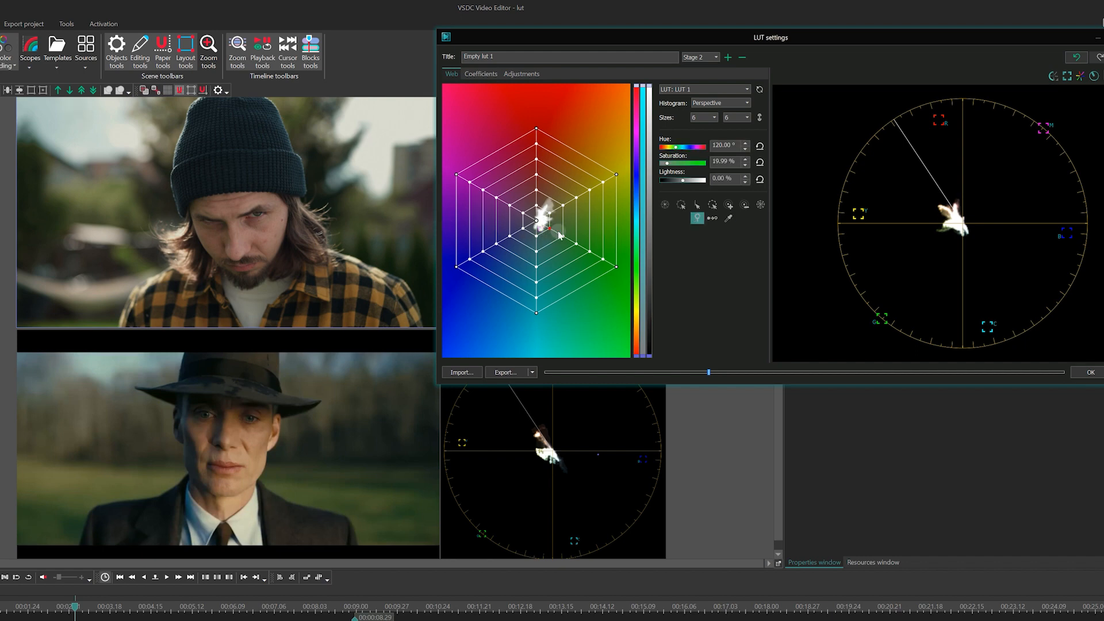
{"action": "mouse_move", "coordinate": [550, 231]}
{"action": "left_mouse_down"}
{"action": "mouse_move", "coordinate": [538, 258]}
{"action": "mouse_move", "coordinate": [542, 238]}
{"action": "left_mouse_up"}
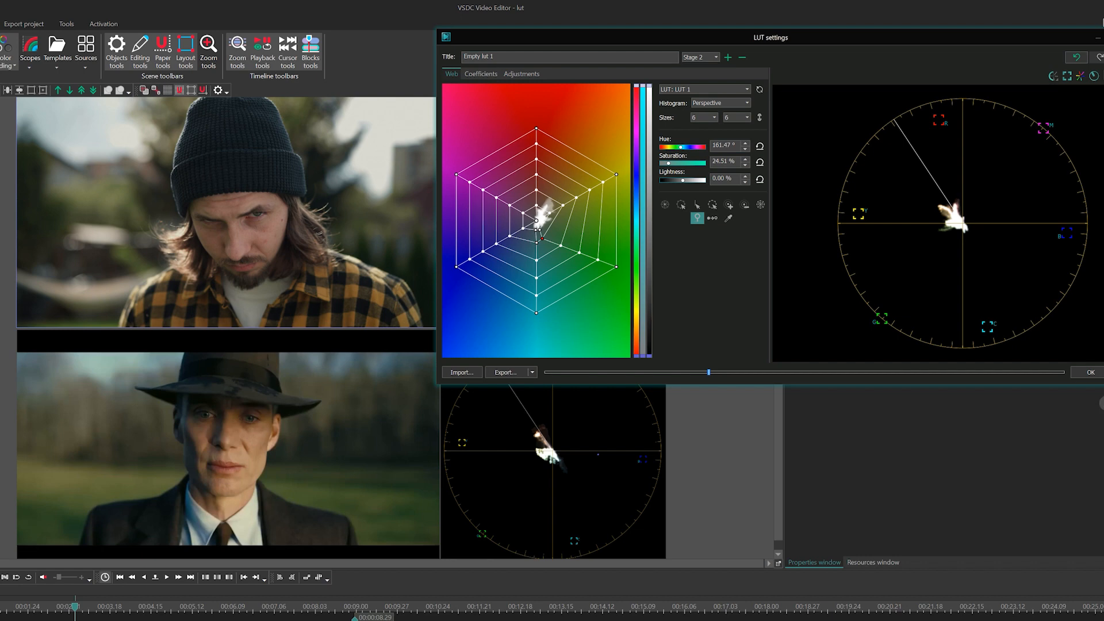
Step: Set the selected green and cyan nodes to -3.80% lightness and -2% saturation, and pull the outer cyan node toward the web's centre
{"action": "left_click", "coordinate": [536, 231]}
{"action": "left_click", "coordinate": [542, 239], "text": "ctrl"}
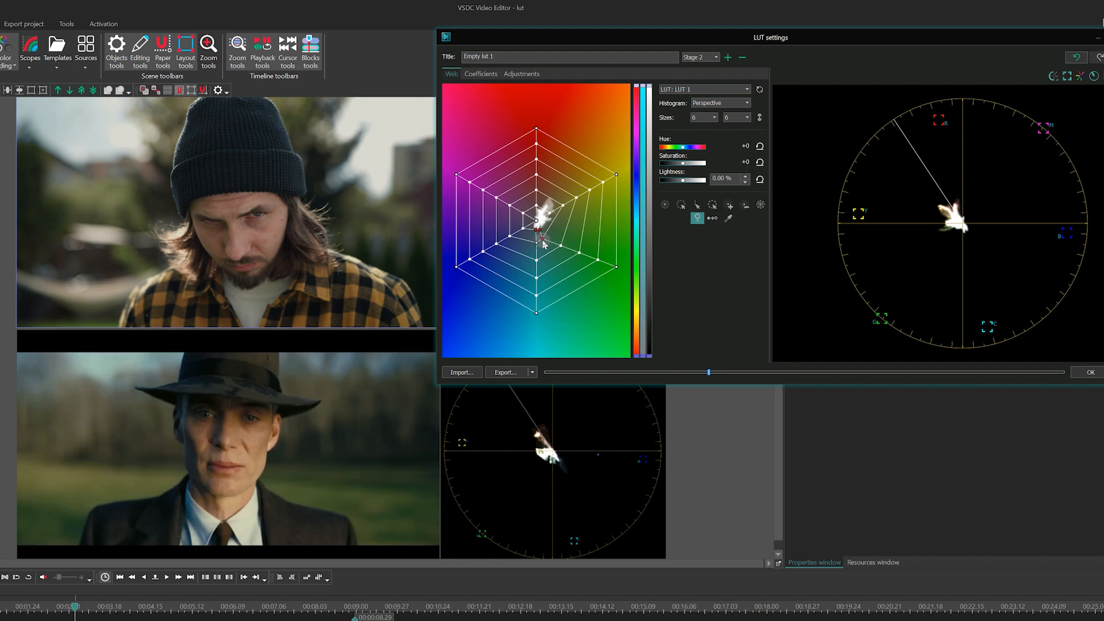
{"action": "left_click", "coordinate": [536, 243], "text": "ctrl"}
{"action": "left_click", "coordinate": [744, 181]}
{"action": "left_click", "coordinate": [745, 182]}
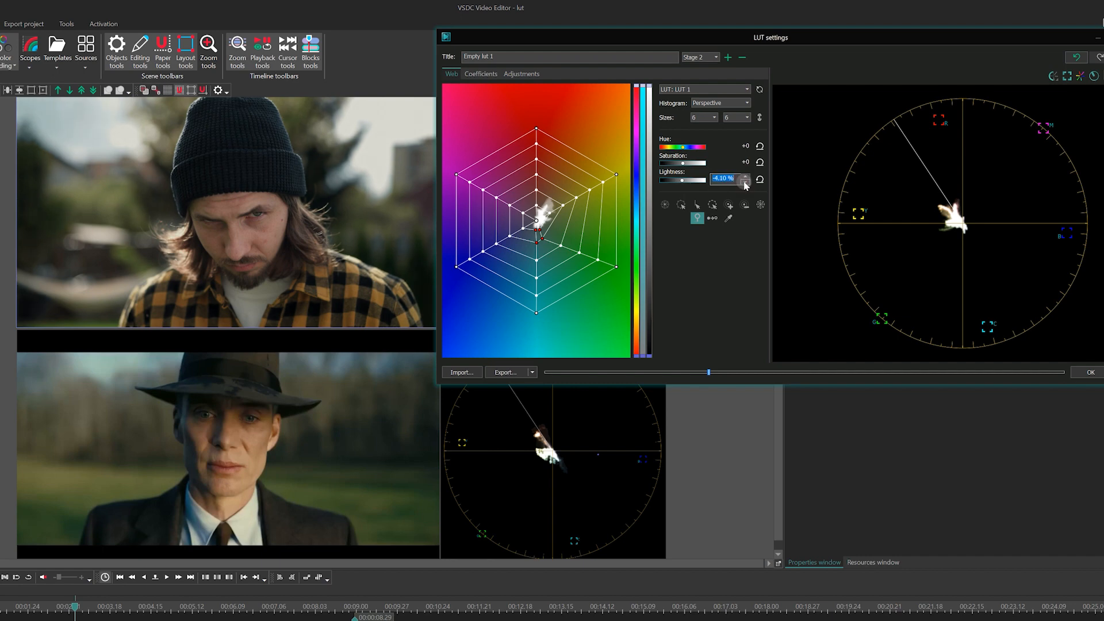
{"action": "left_click", "coordinate": [745, 176]}
{"action": "left_click_drag", "start_coordinate": [683, 164], "coordinate": [682, 164]}
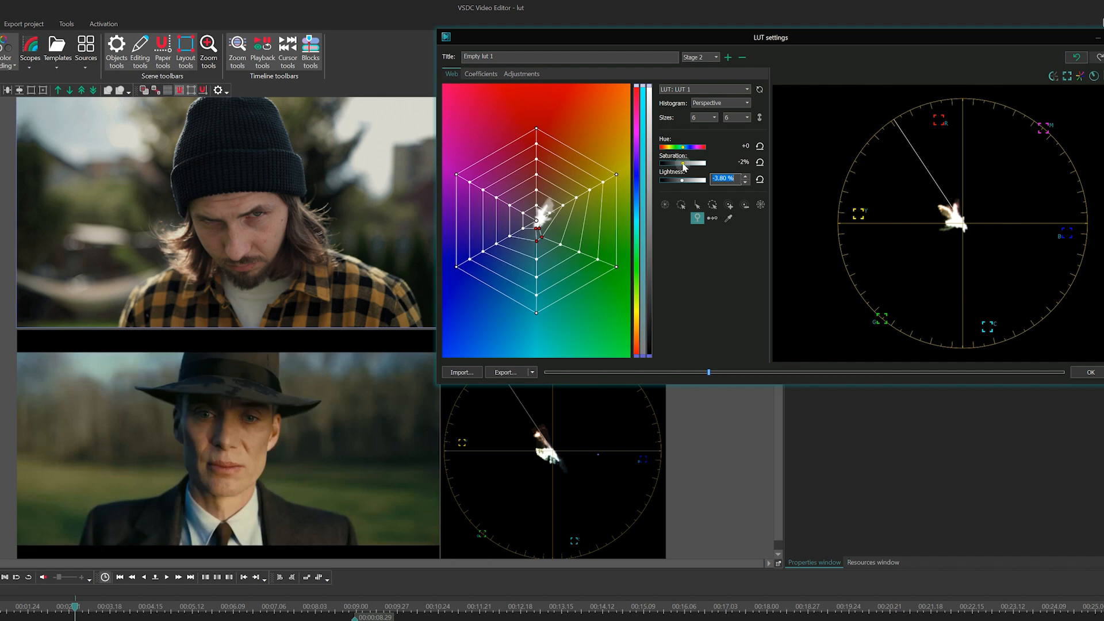
{"action": "left_click", "coordinate": [538, 252]}
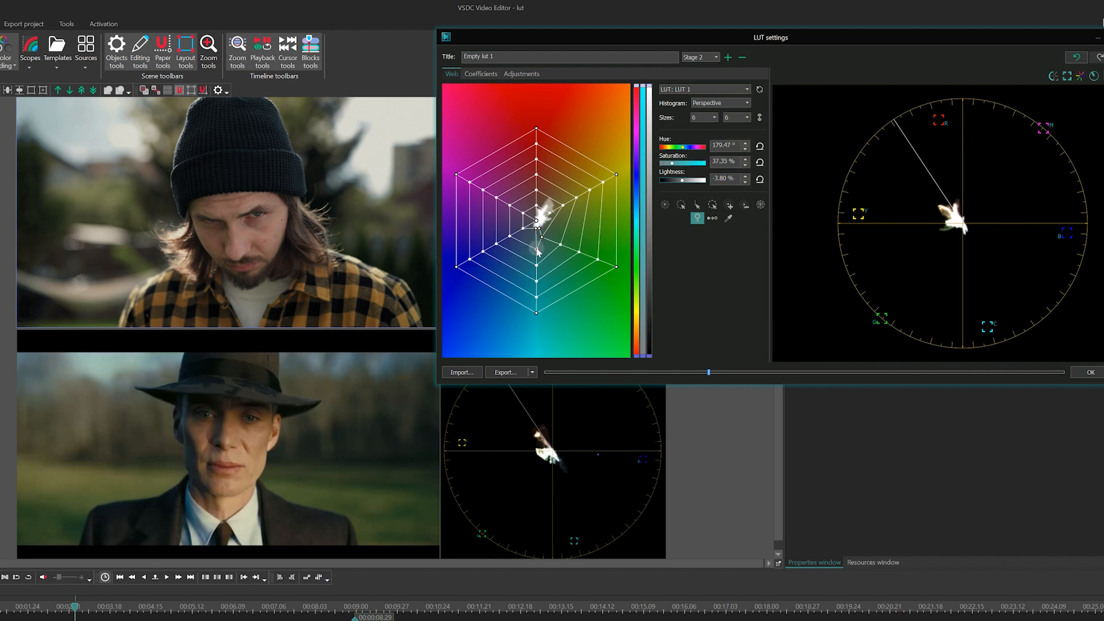
{"action": "left_click_drag", "start_coordinate": [537, 252], "coordinate": [536, 244]}
Step: Add a third stage with both web sizes at 8 and sample the knitted hat's color in the clip
{"action": "left_click", "coordinate": [728, 57]}
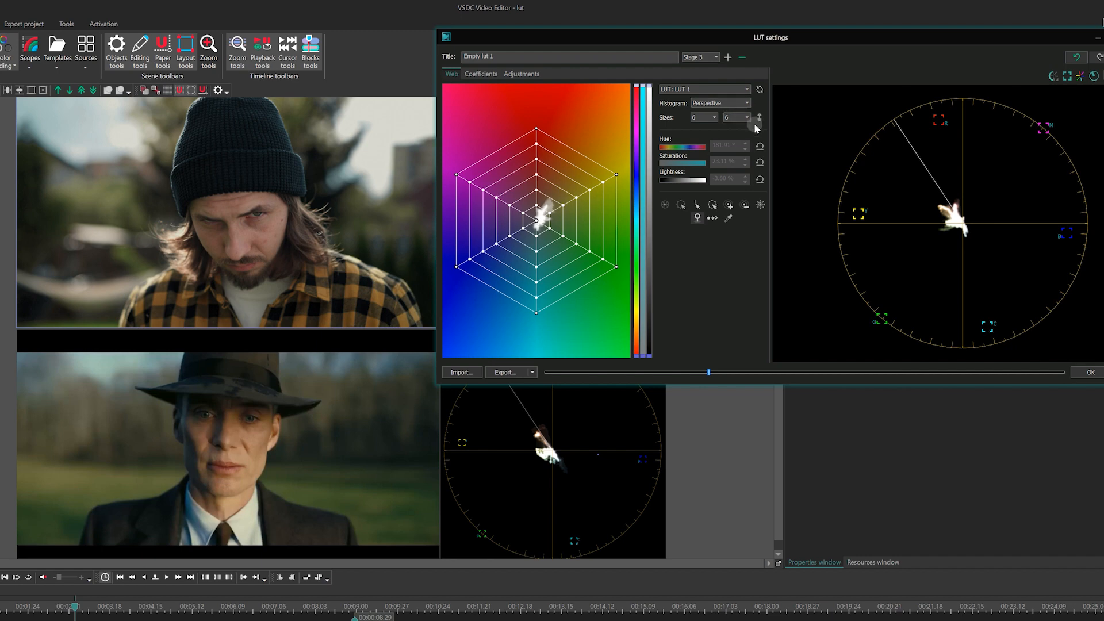
{"action": "left_click", "coordinate": [711, 118]}
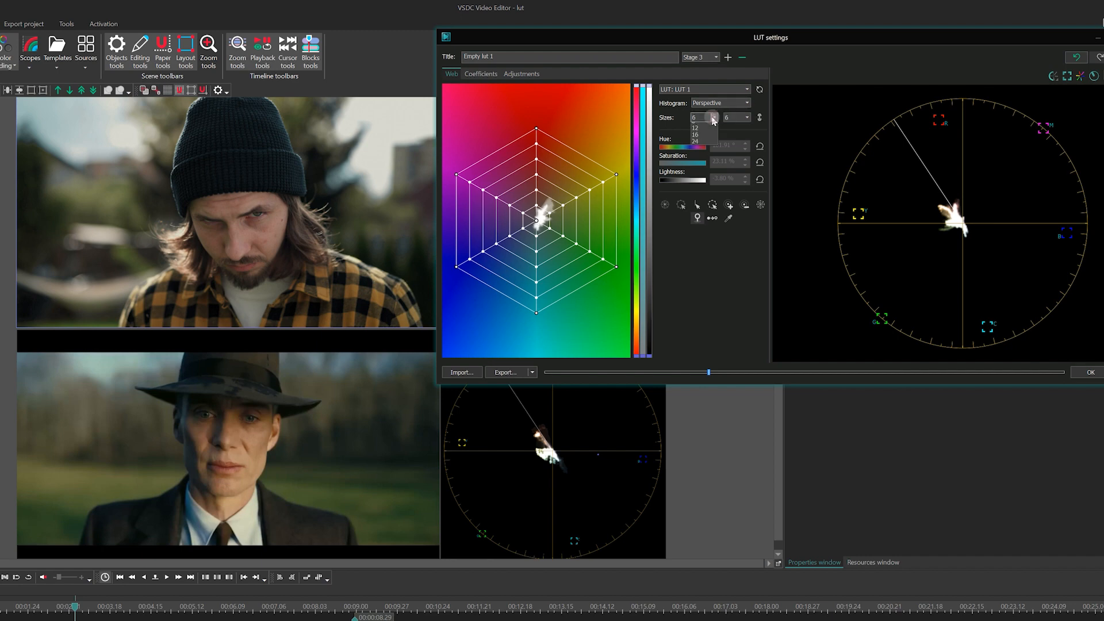
{"action": "left_click", "coordinate": [696, 133]}
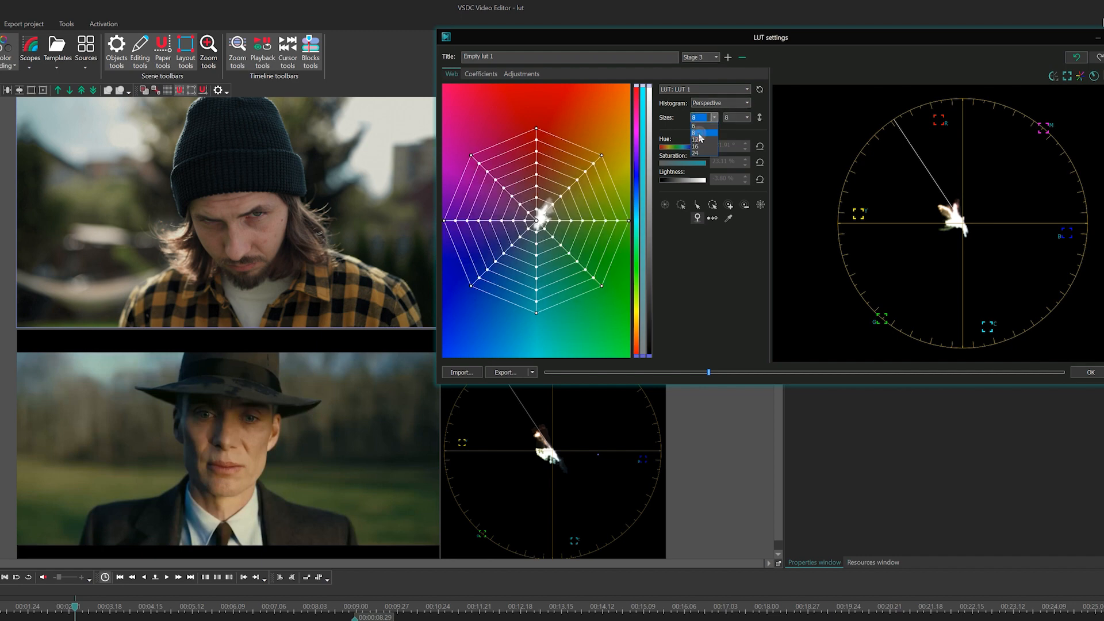
{"action": "left_click", "coordinate": [727, 218]}
{"action": "left_click", "coordinate": [255, 158]}
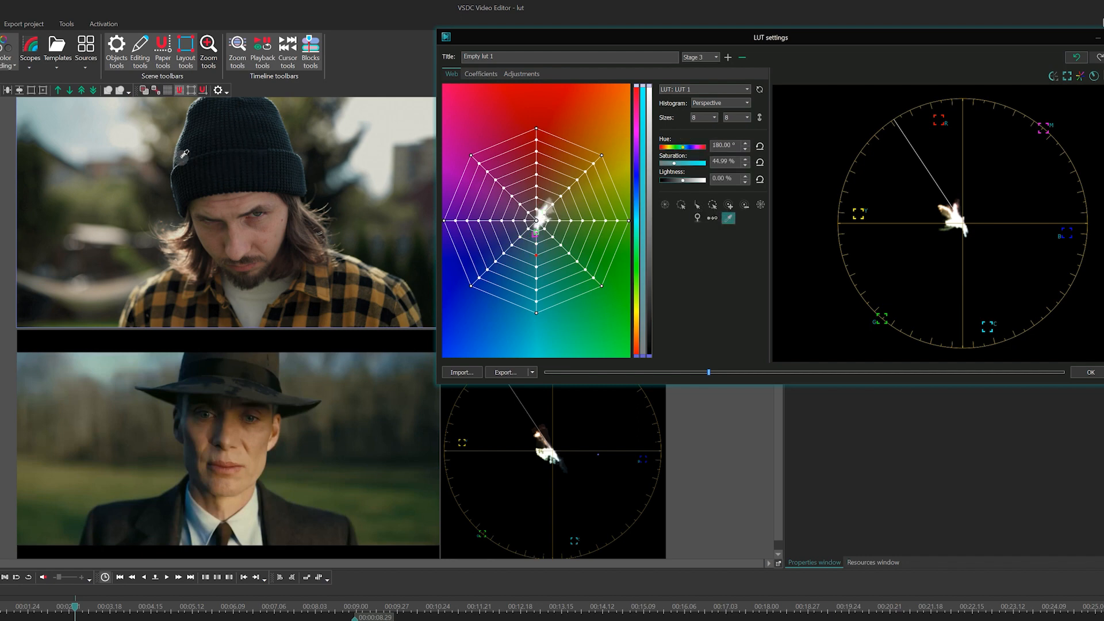
Step: Pull the hat's cyan node toward the web's centre and set the lightness of the selected cyan and blue nodes to -1.30%
{"action": "left_click", "coordinate": [722, 223]}
{"action": "left_click", "coordinate": [538, 256]}
{"action": "left_click_drag", "start_coordinate": [538, 257], "coordinate": [527, 242]}
{"action": "left_click", "coordinate": [524, 236], "text": "ctrl"}
{"action": "left_click", "coordinate": [537, 243], "text": "ctrl"}
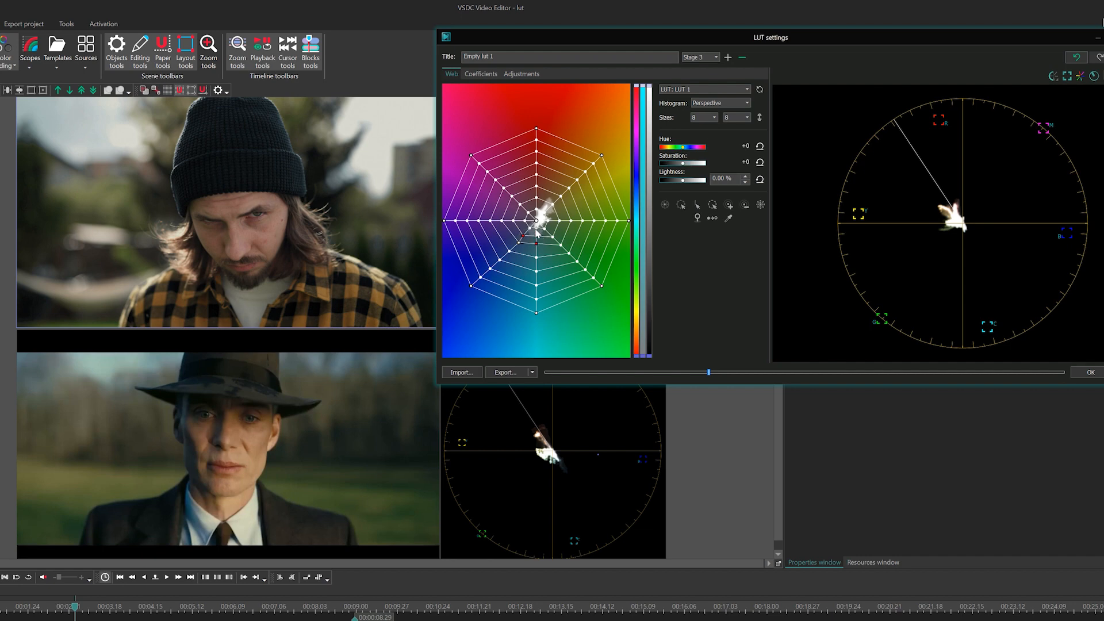
{"action": "left_click", "coordinate": [536, 227], "text": "ctrl"}
{"action": "left_click_drag", "start_coordinate": [682, 163], "coordinate": [682, 181]}
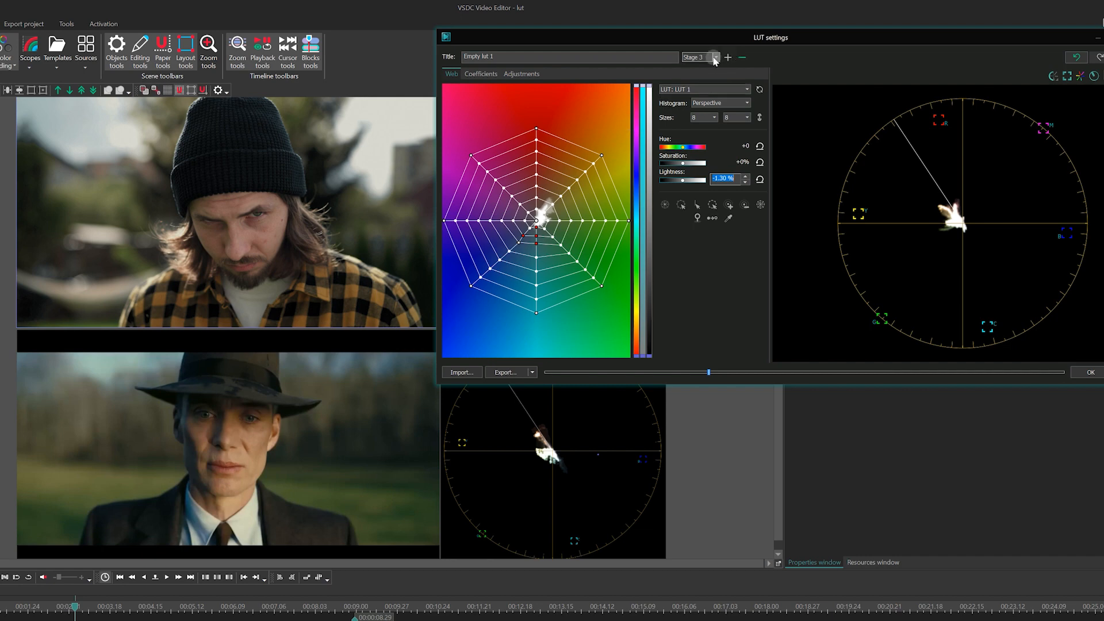
Step: Return to Stage 1, sample the face in the clip, and shift the skin-tone node to about hue 14° and saturation 25%
{"action": "left_click", "coordinate": [714, 57]}
{"action": "left_click", "coordinate": [704, 67]}
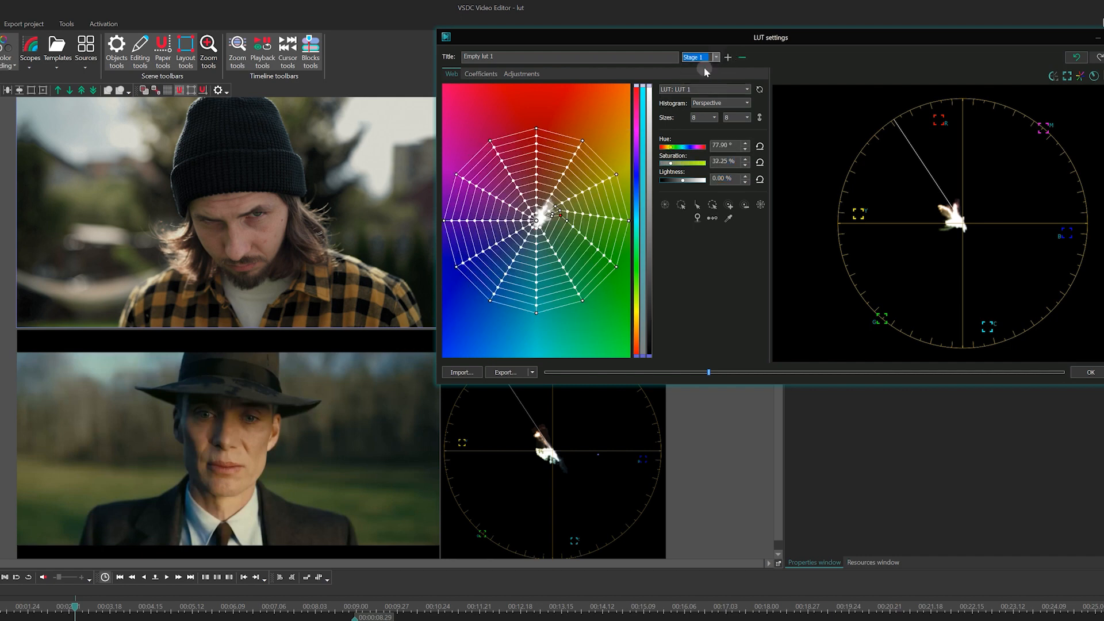
{"action": "left_click", "coordinate": [728, 218]}
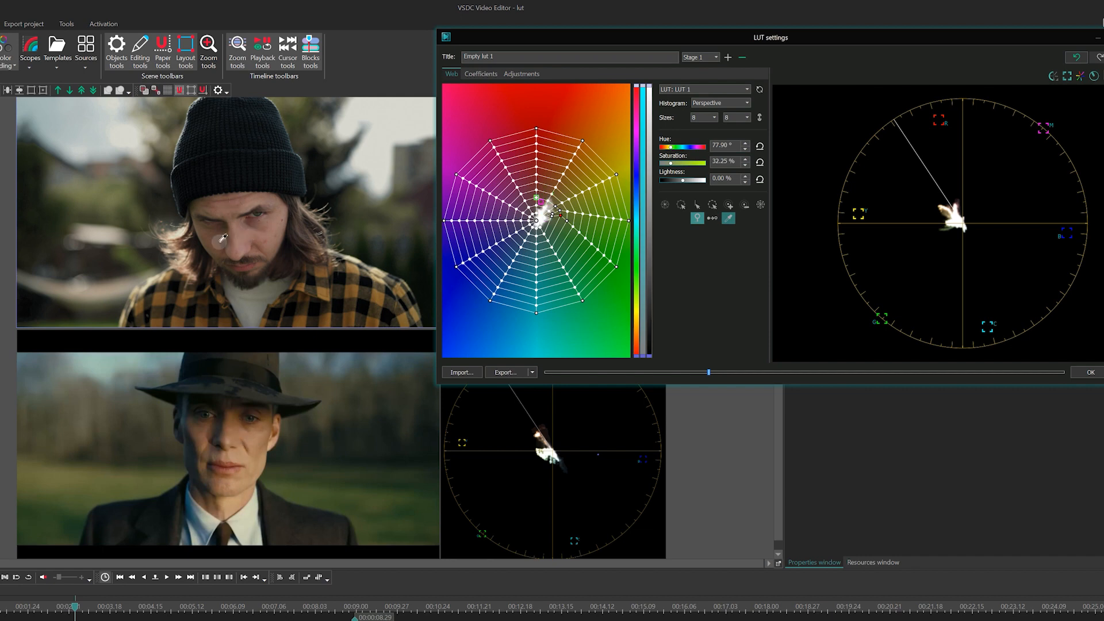
{"action": "left_click", "coordinate": [253, 235]}
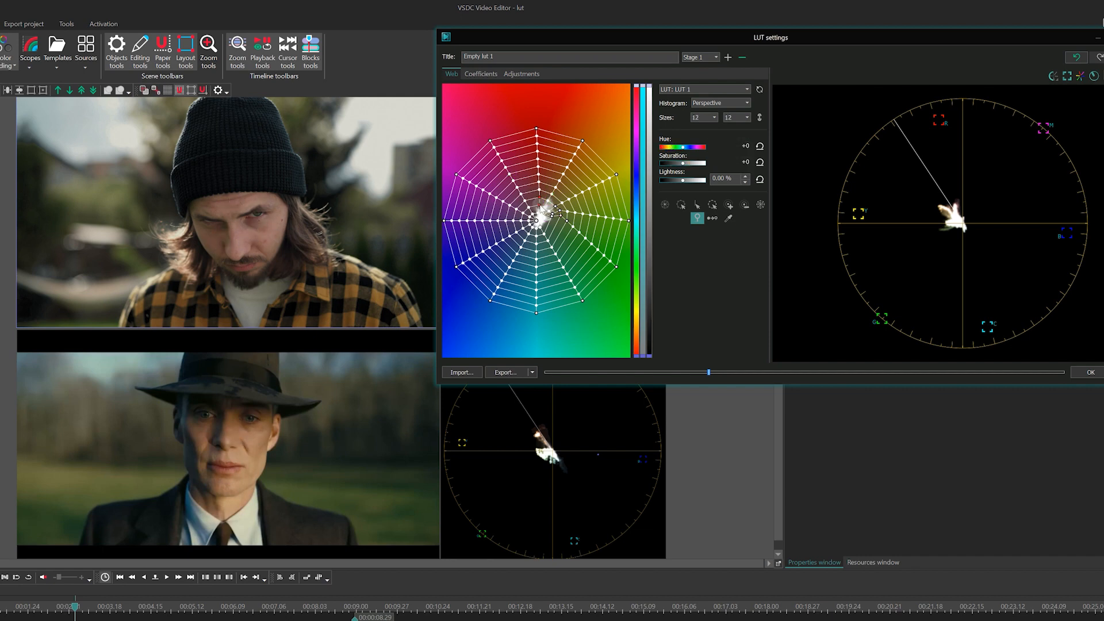
{"action": "left_click_drag", "start_coordinate": [539, 205], "coordinate": [545, 202]}
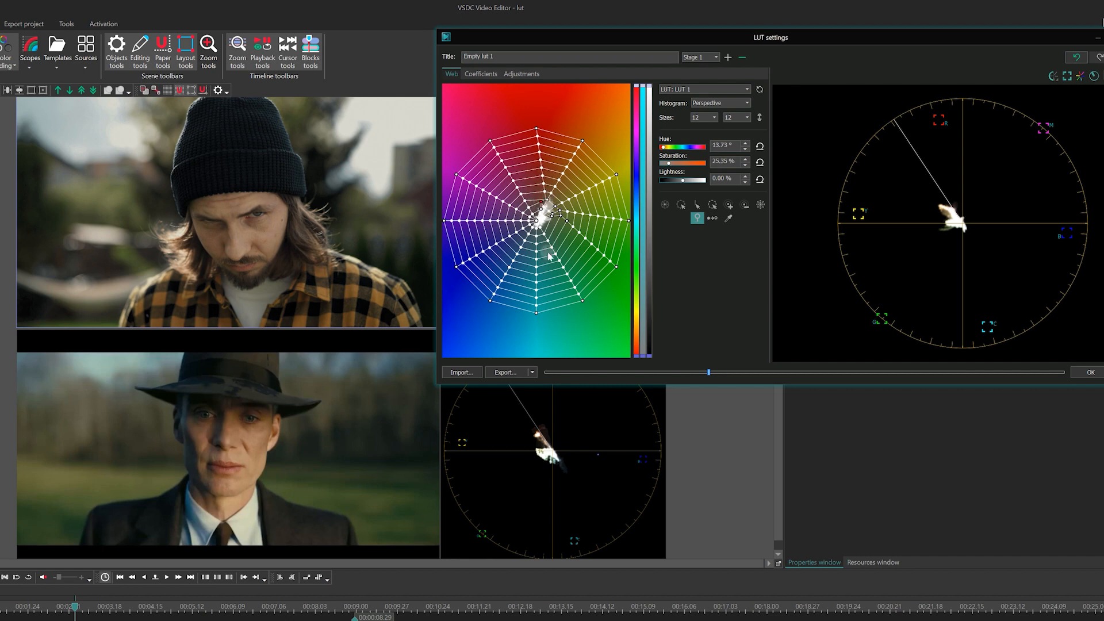
Step: Try to shift the red skin-tone nodes further toward orange, and undo the changes
{"action": "left_click", "coordinate": [728, 217]}
{"action": "left_click", "coordinate": [545, 203]}
{"action": "mouse_move", "coordinate": [541, 201]}
{"action": "left_mouse_down"}
{"action": "mouse_move", "coordinate": [540, 184]}
{"action": "mouse_move", "coordinate": [554, 197]}
{"action": "left_mouse_up"}
{"action": "left_click", "coordinate": [538, 137]}
{"action": "left_click", "coordinate": [681, 202]}
{"action": "key", "text": "ctrl+z"}
{"action": "key", "text": "ctrl+z"}
Step: Select the whole orange spoke of the Stage 1 web and shift its nodes slightly toward red
{"action": "left_click", "coordinate": [536, 222]}
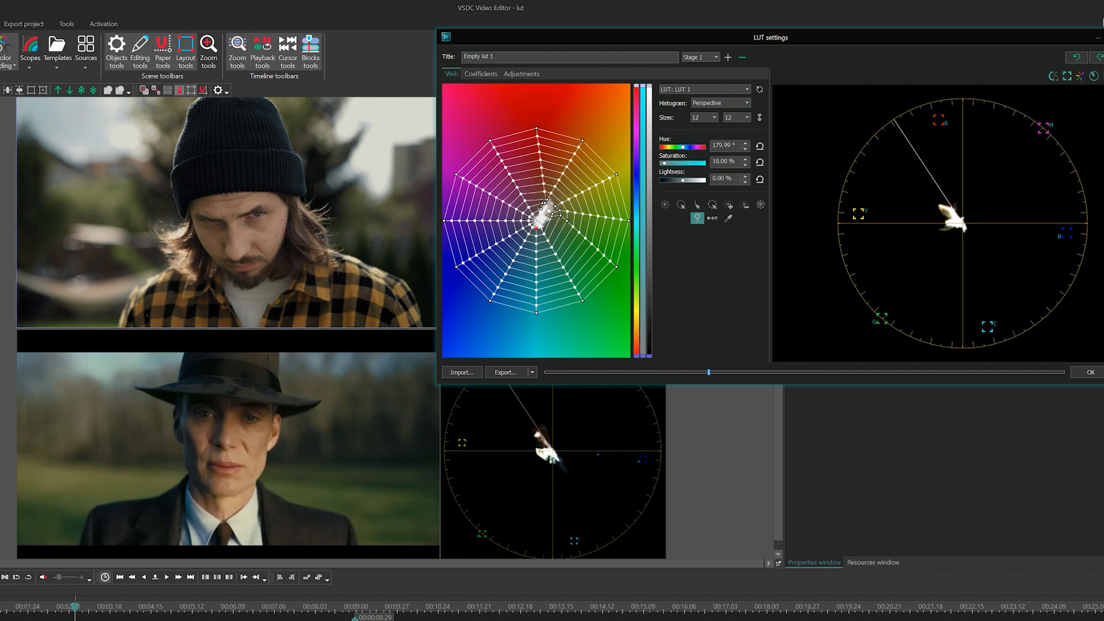
{"action": "left_click", "coordinate": [554, 186]}
{"action": "left_click", "coordinate": [681, 204]}
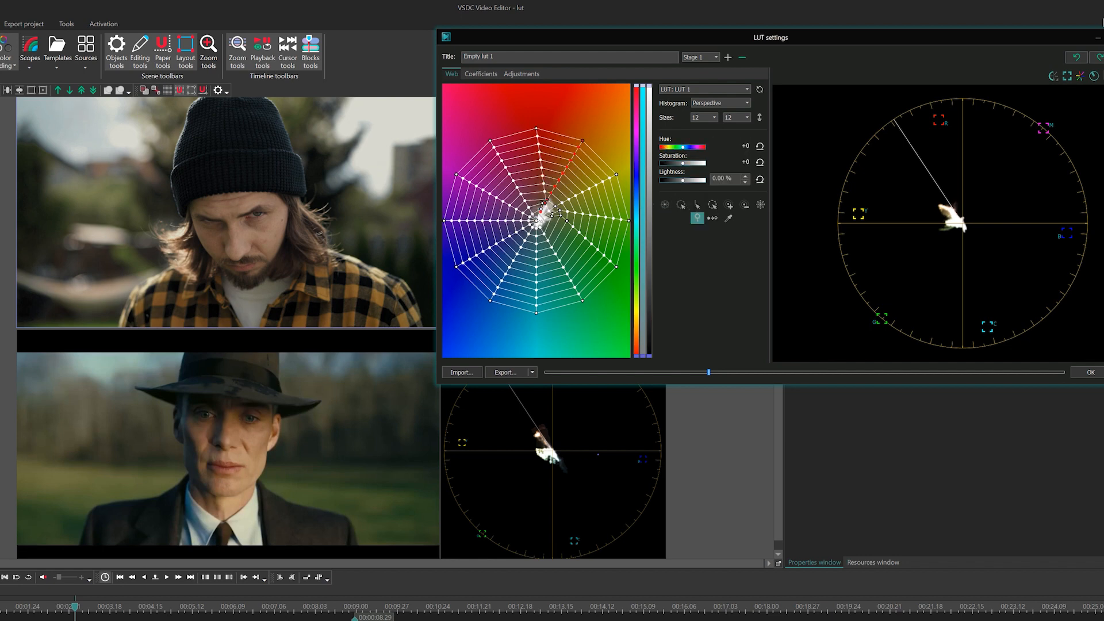
{"action": "left_click_drag", "start_coordinate": [540, 212], "coordinate": [535, 212]}
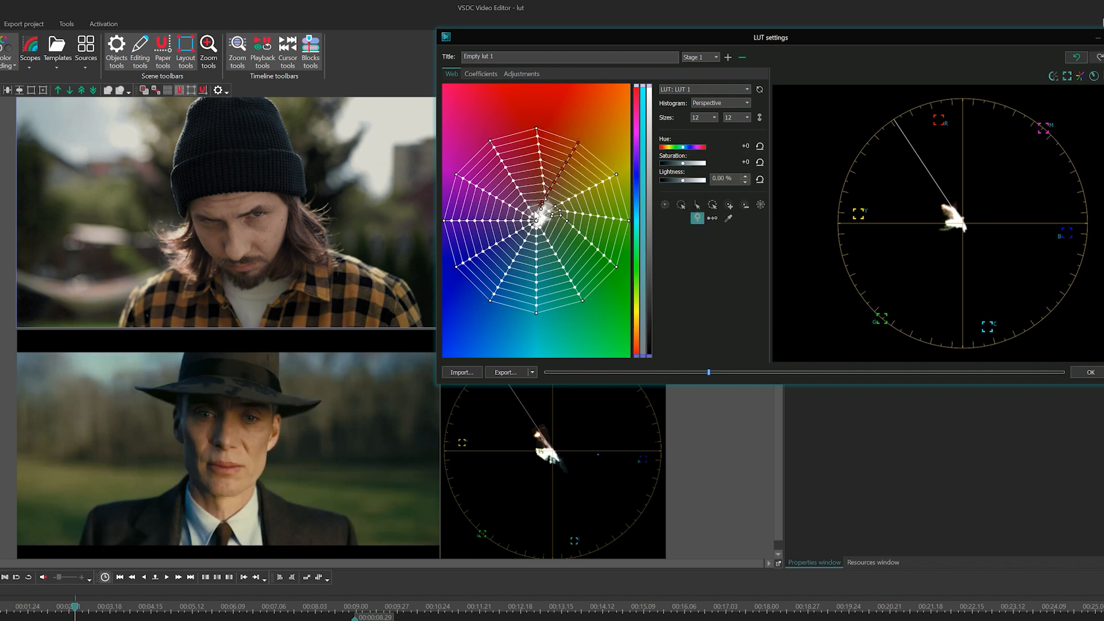
Step: Sample the face in the clip and pull the matching skin-tone node in the Stage 1 web slightly outward toward orange
{"action": "left_click", "coordinate": [565, 197]}
{"action": "left_click", "coordinate": [546, 196]}
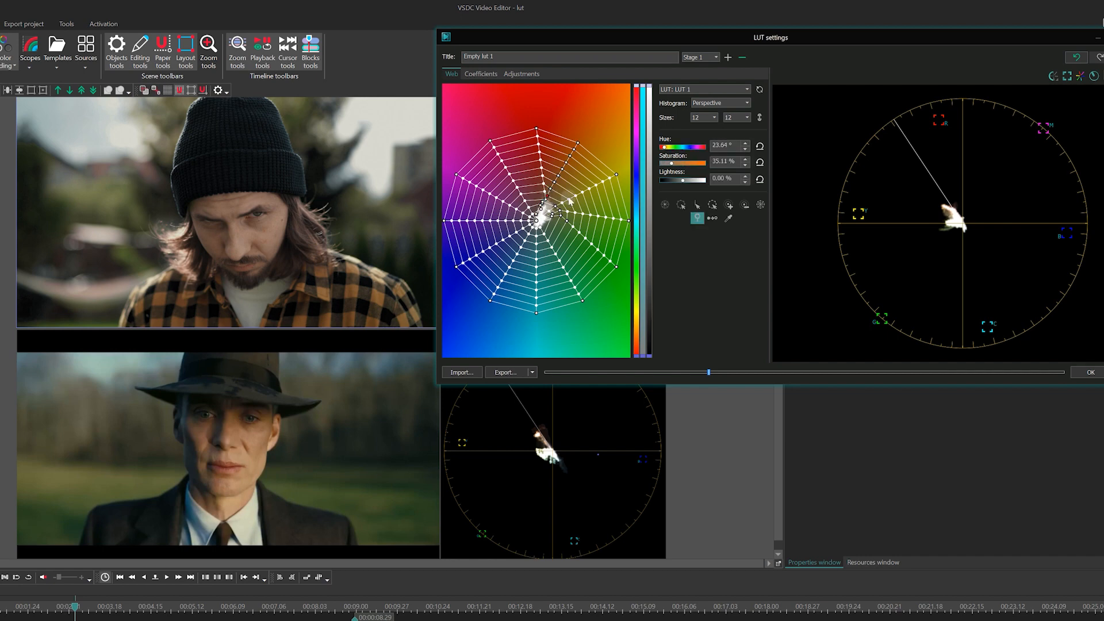
{"action": "left_click", "coordinate": [728, 218]}
{"action": "left_click", "coordinate": [214, 244]}
{"action": "left_click", "coordinate": [542, 202]}
{"action": "left_click_drag", "start_coordinate": [542, 208], "coordinate": [544, 204]}
Step: Resample the cheek, expand the selection to the neighbouring nodes, nudge them slightly toward red, and clear the selection
{"action": "left_click", "coordinate": [729, 219]}
{"action": "left_click", "coordinate": [258, 241]}
{"action": "left_click", "coordinate": [729, 205]}
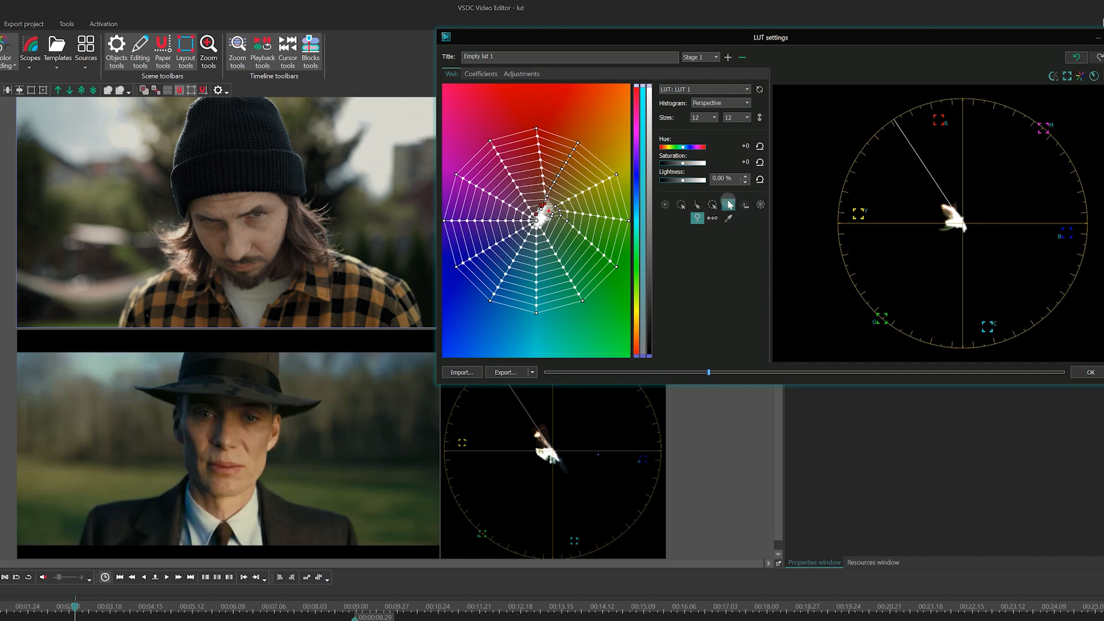
{"action": "left_click_drag", "start_coordinate": [543, 205], "coordinate": [543, 201]}
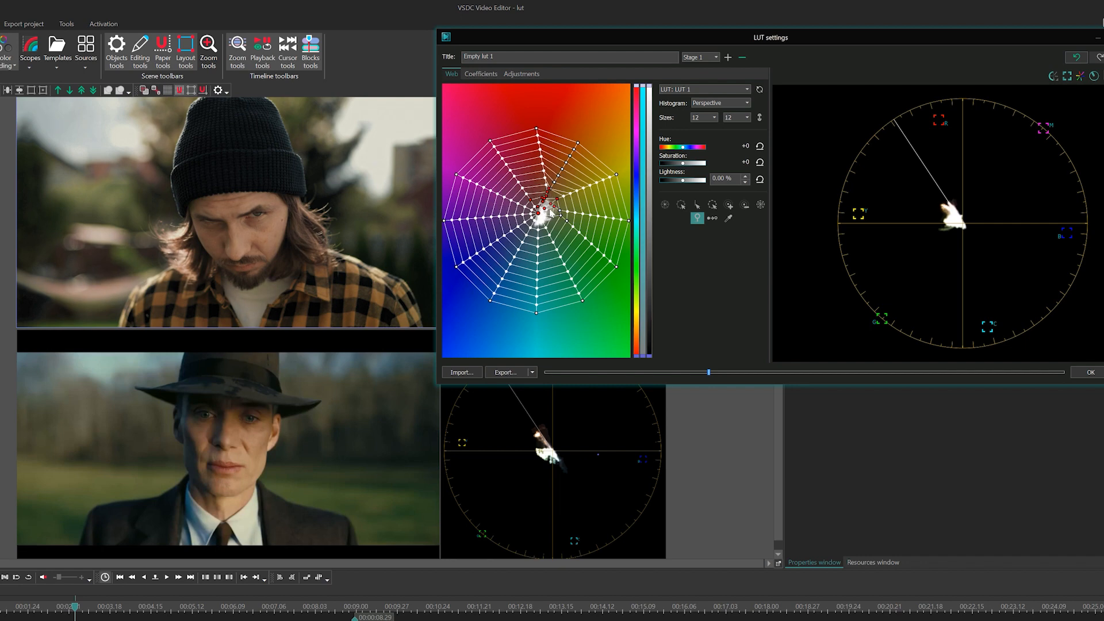
{"action": "left_click", "coordinate": [593, 302]}
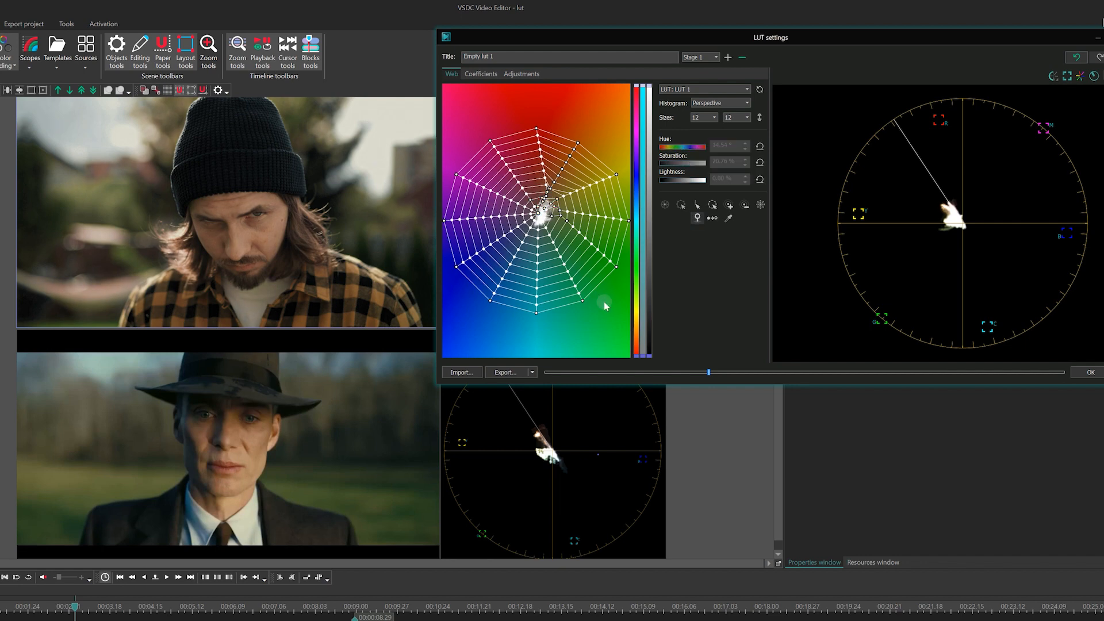
Step: Select all nodes of the Stage 1 web and set their lightness to 2.80% and their saturation shift to -1%
{"action": "left_click", "coordinate": [669, 206]}
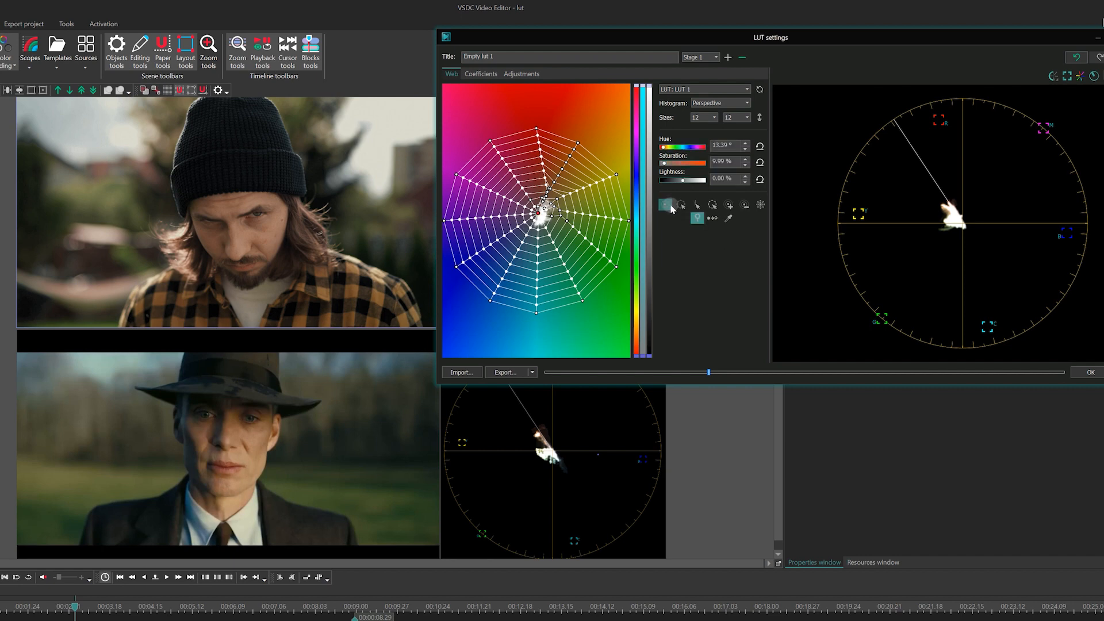
{"action": "left_click", "coordinate": [696, 205]}
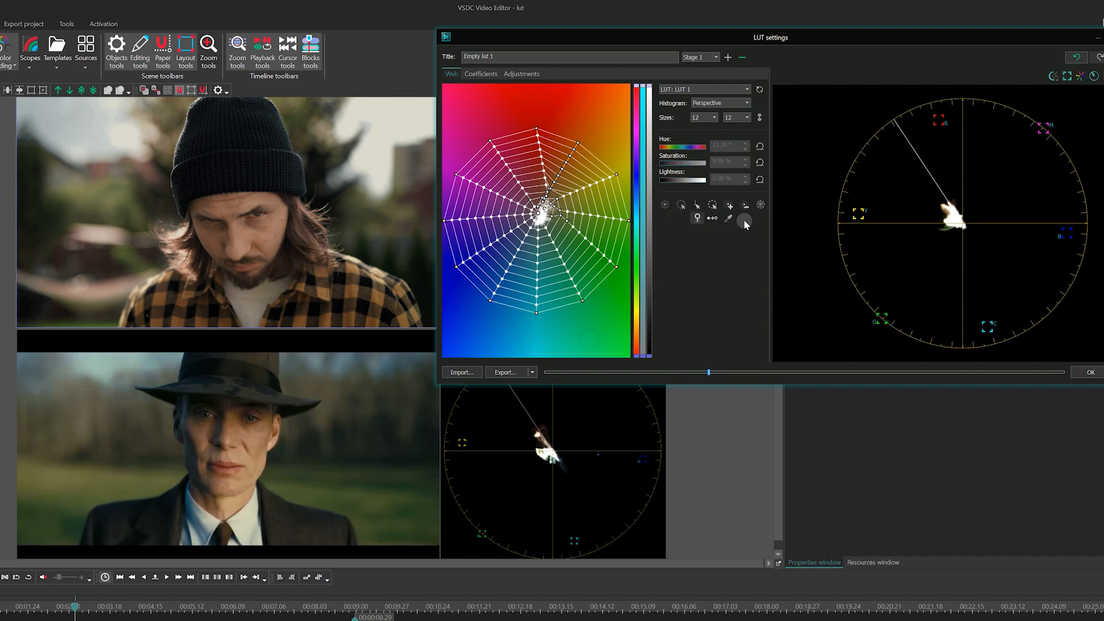
{"action": "left_click", "coordinate": [760, 207]}
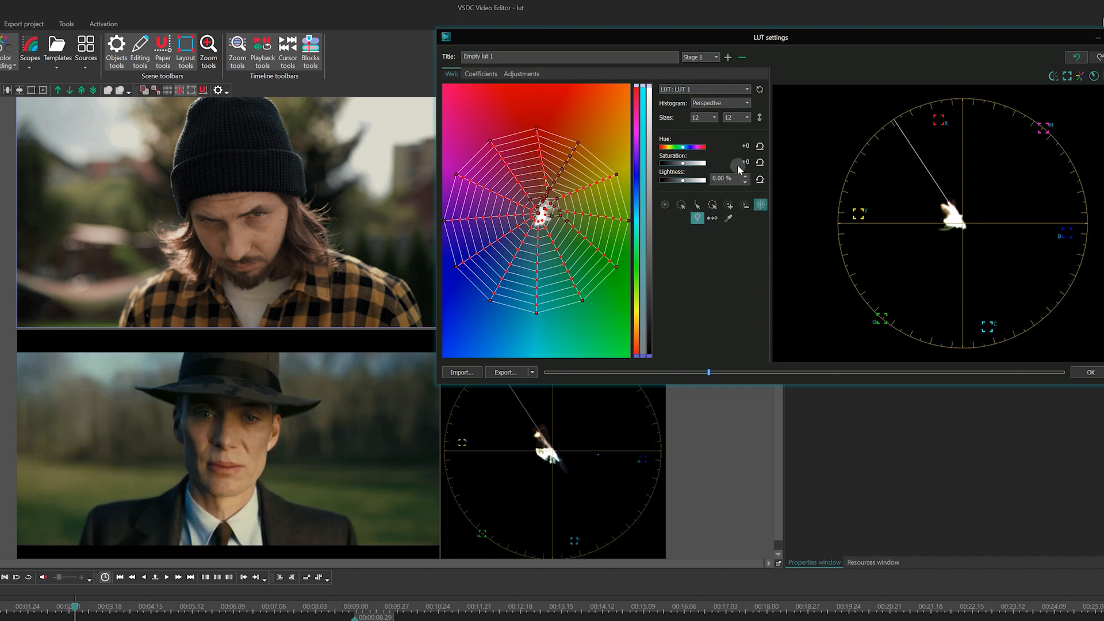
{"action": "left_click_drag", "start_coordinate": [683, 180], "coordinate": [684, 180]}
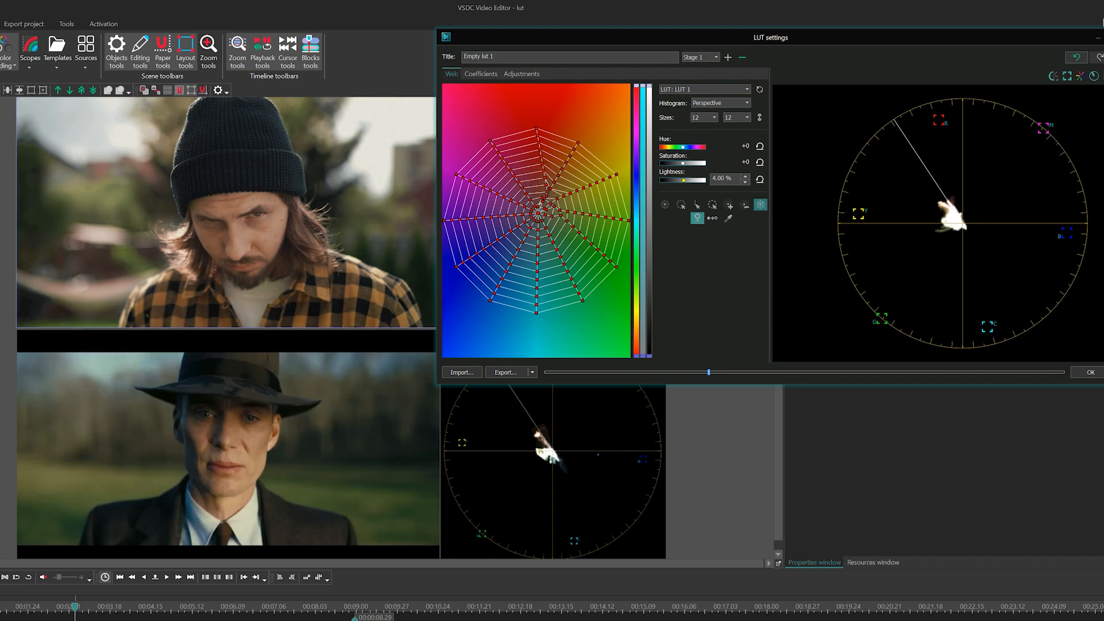
{"action": "left_click", "coordinate": [744, 182]}
{"action": "left_click", "coordinate": [745, 183]}
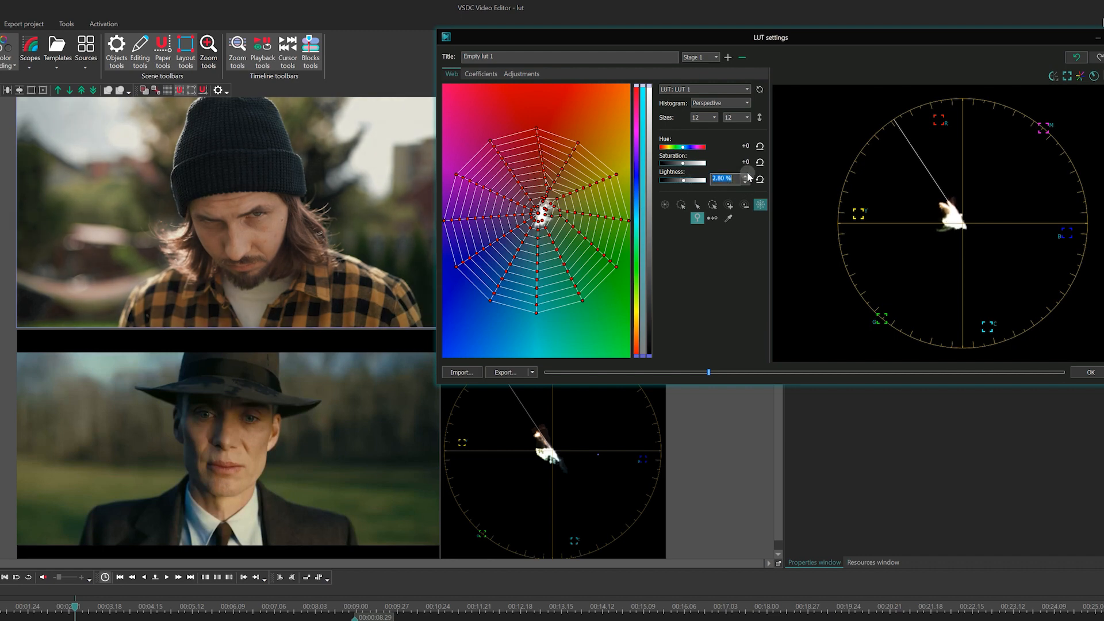
{"action": "left_click_drag", "start_coordinate": [683, 163], "coordinate": [682, 164]}
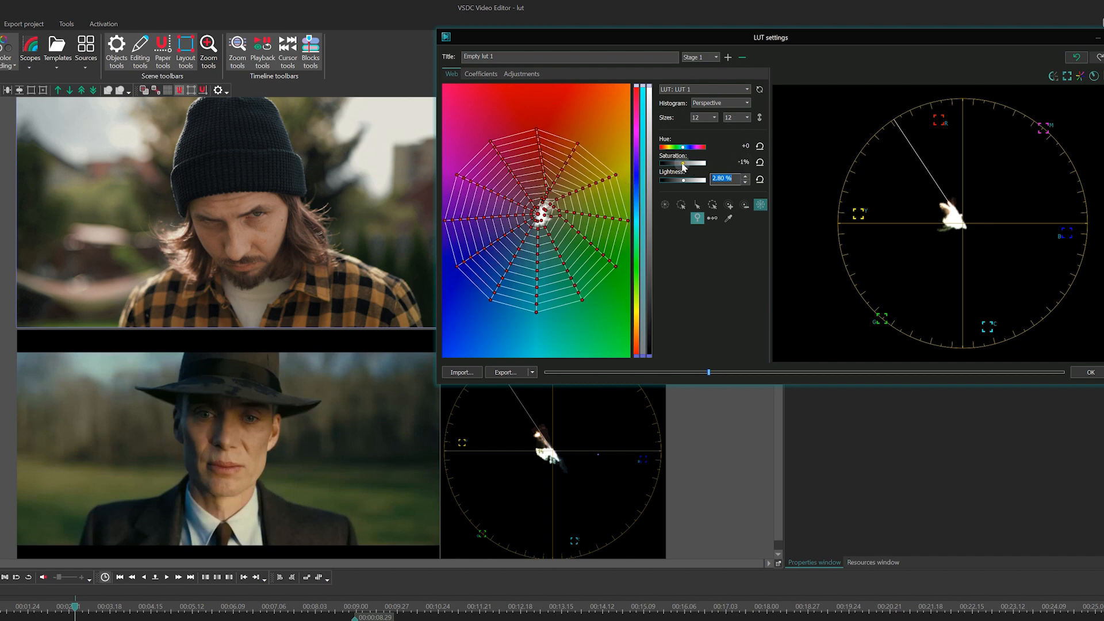
Step: Sample the cheek in the clip, extend the selection around its node, and shift the selected nodes' hue by -7°
{"action": "left_click", "coordinate": [727, 220]}
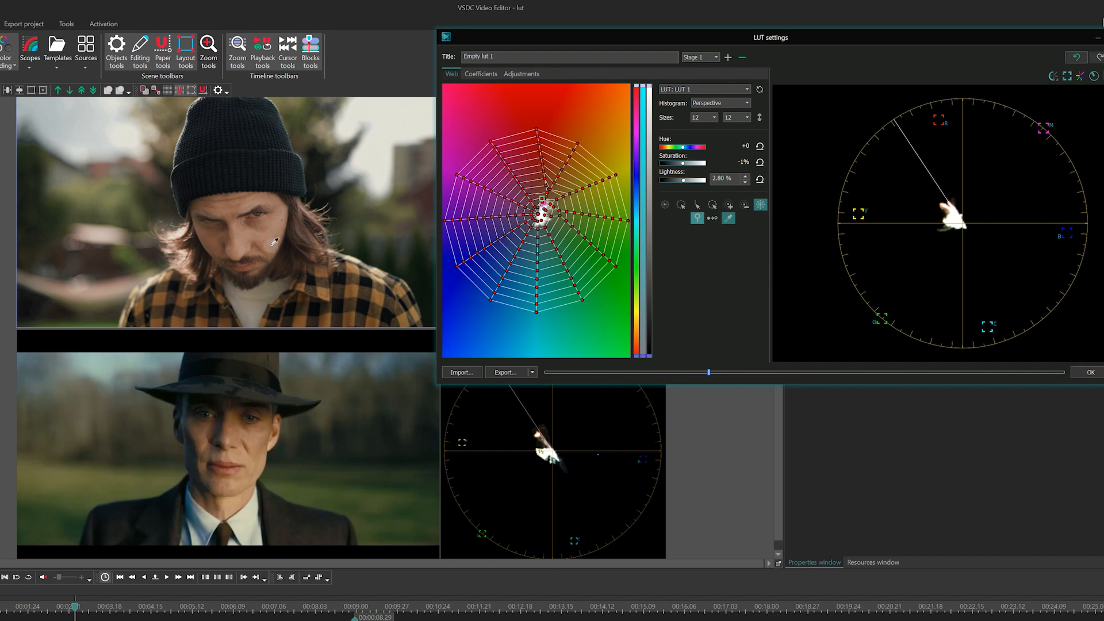
{"action": "left_click", "coordinate": [730, 205]}
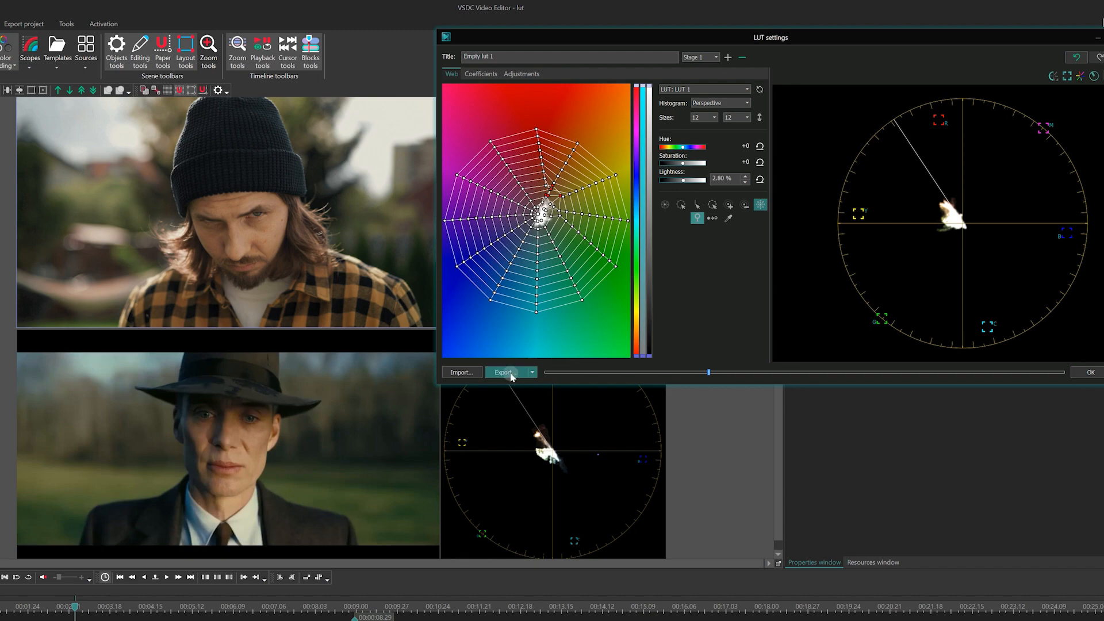
{"action": "left_click", "coordinate": [1100, 376]}
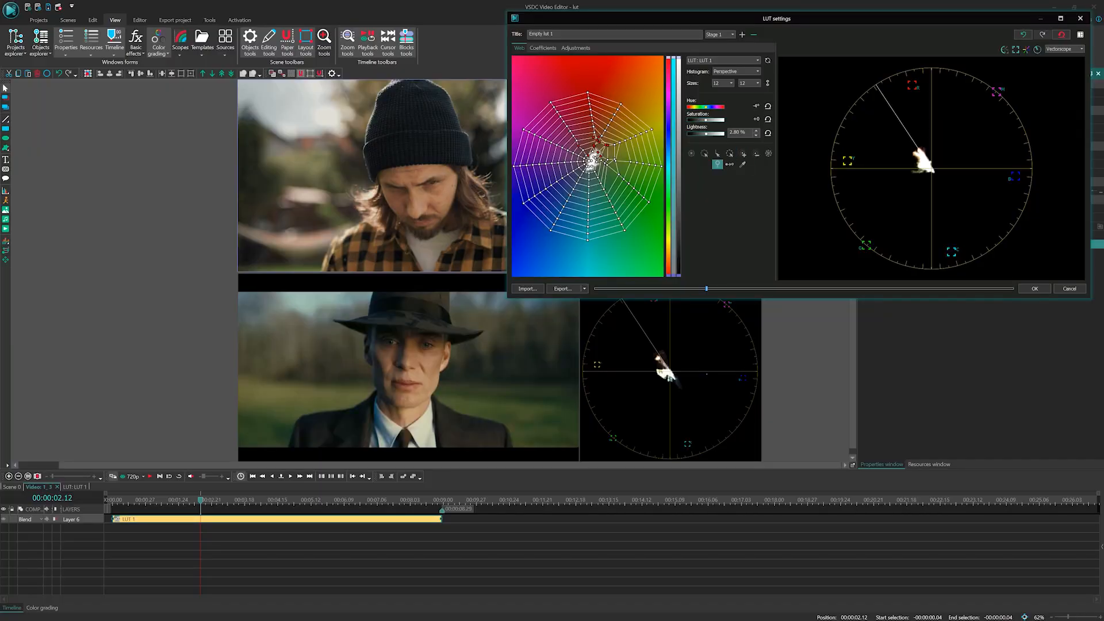
{"action": "left_click_drag", "start_coordinate": [705, 107], "coordinate": [704, 107]}
Step: Fine-tune the contrast in the LUT's Stage 1 adjustments and return to the colour web
{"action": "left_click", "coordinate": [575, 48]}
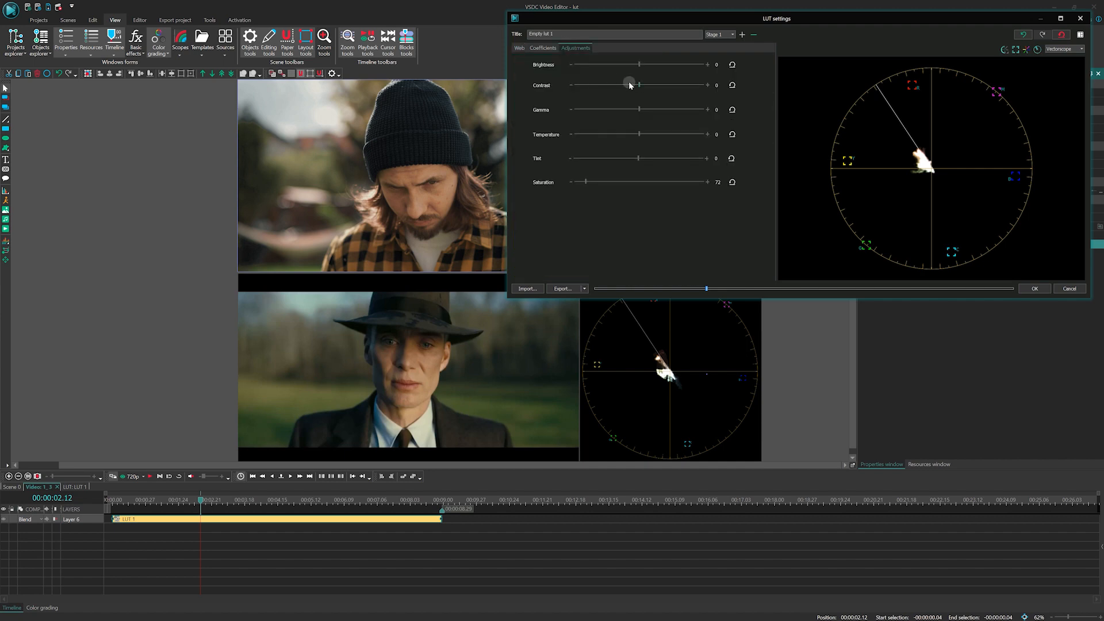
{"action": "left_click_drag", "start_coordinate": [638, 86], "coordinate": [638, 86]}
{"action": "left_click", "coordinate": [707, 86]}
{"action": "left_click", "coordinate": [519, 47]}
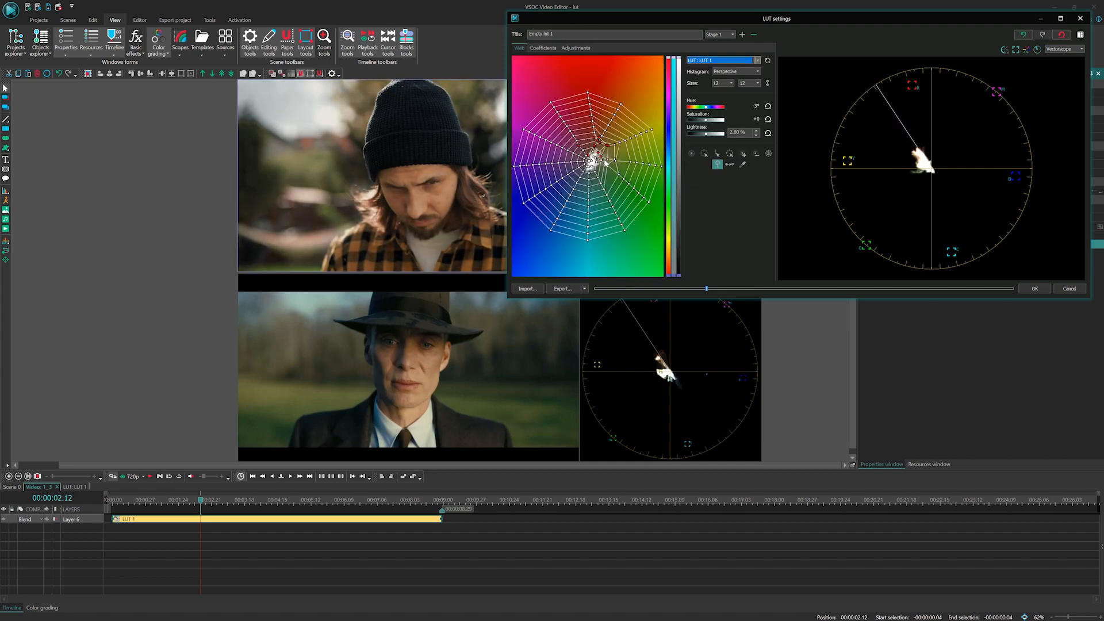
Step: Change the colour web's histogram display to Orthographic
{"action": "left_click", "coordinate": [740, 60]}
{"action": "left_click", "coordinate": [724, 203]}
{"action": "left_click", "coordinate": [727, 71]}
{"action": "left_click", "coordinate": [731, 85]}
Step: Sample the clip at the hat's lower edge, expand the selection around its node, and fine-tune the selected nodes' hue
{"action": "left_click", "coordinate": [741, 164]}
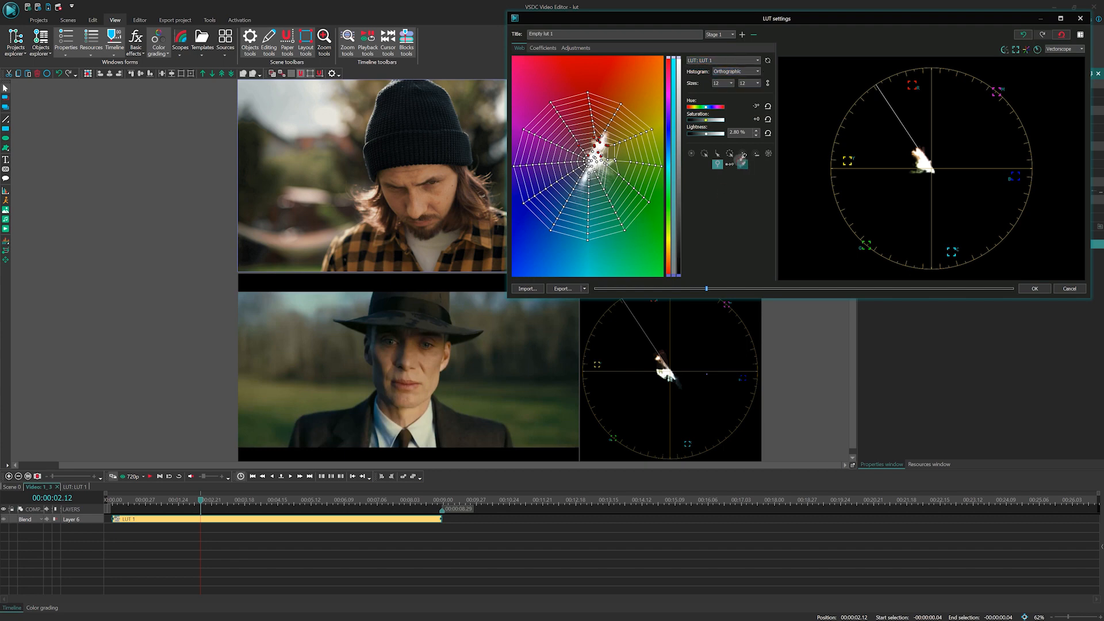
{"action": "left_click", "coordinate": [468, 160]}
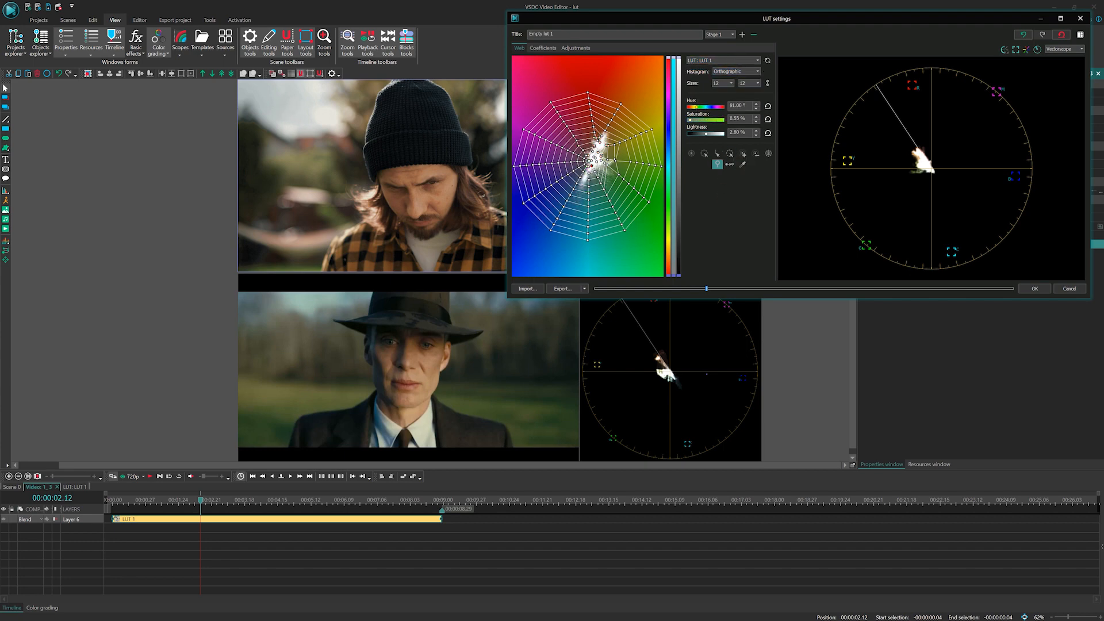
{"action": "left_click", "coordinate": [743, 153]}
{"action": "left_click_drag", "start_coordinate": [706, 106], "coordinate": [706, 107]}
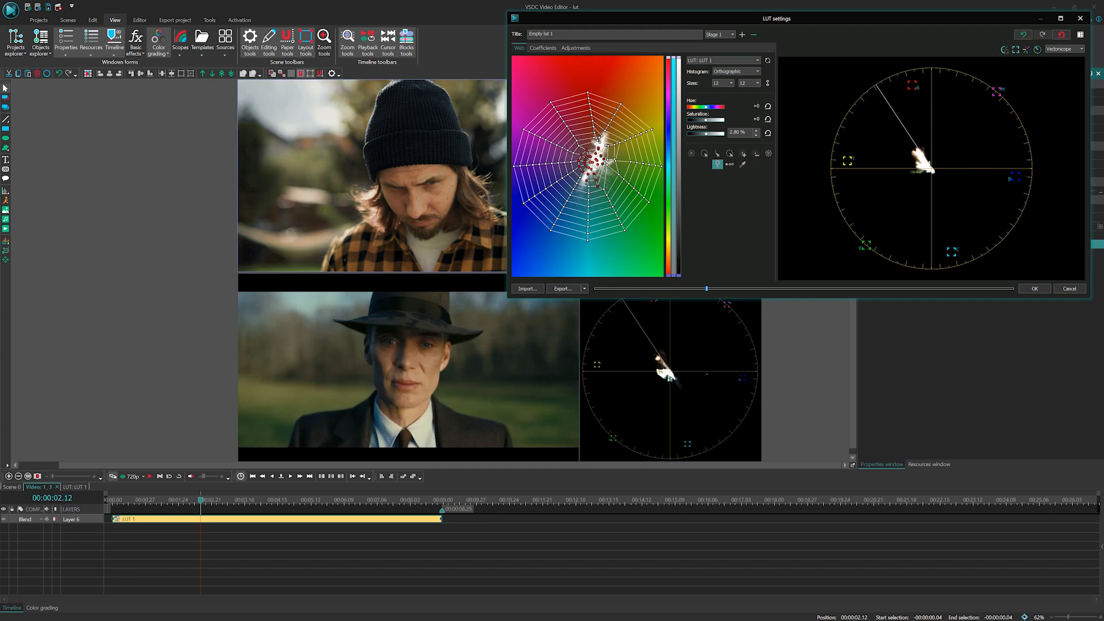
Step: Switch to Stage 2, pull the inner cyan node outward along its spoke, and expand the node selection around it
{"action": "left_click", "coordinate": [720, 35]}
{"action": "left_click", "coordinate": [716, 50]}
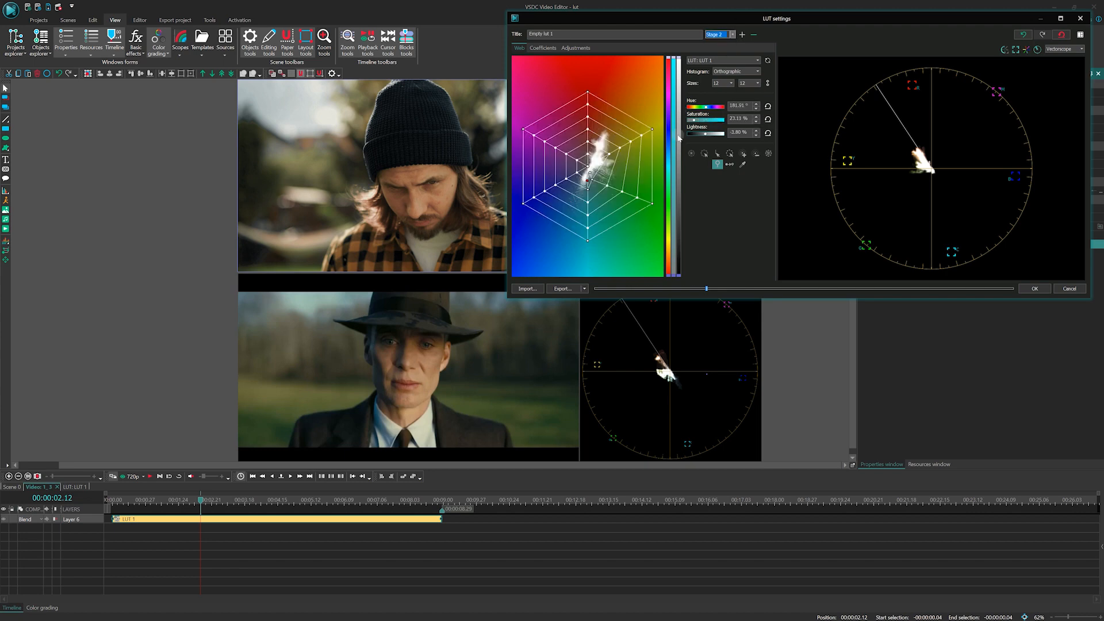
{"action": "left_click_drag", "start_coordinate": [587, 191], "coordinate": [589, 206]}
{"action": "left_click_drag", "start_coordinate": [587, 181], "coordinate": [633, 199]}
{"action": "left_click", "coordinate": [717, 154]}
{"action": "left_click", "coordinate": [743, 153]}
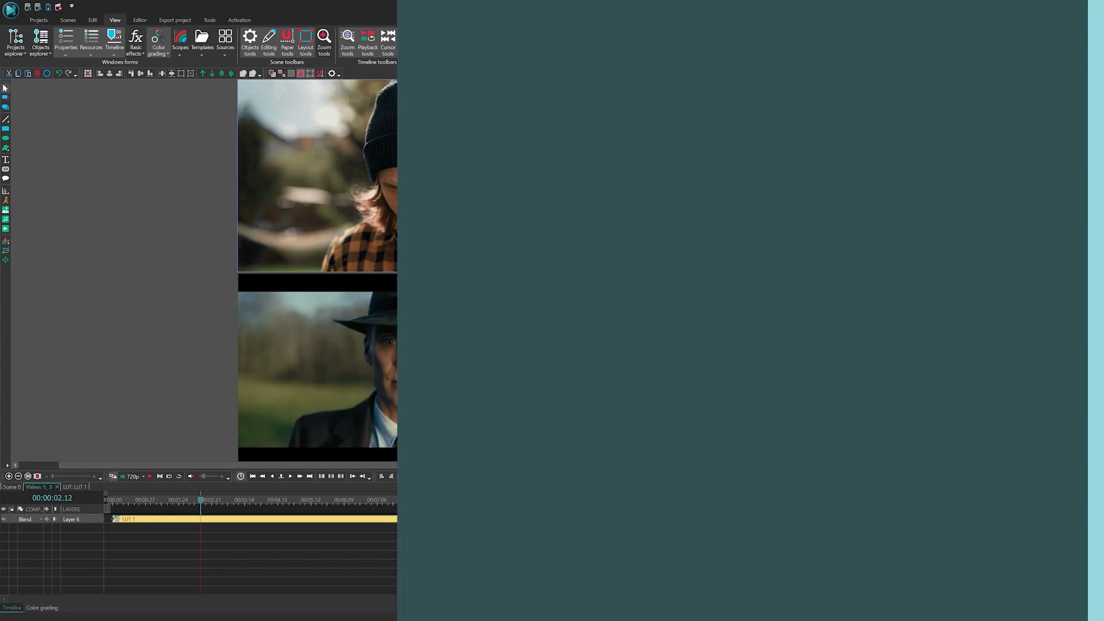